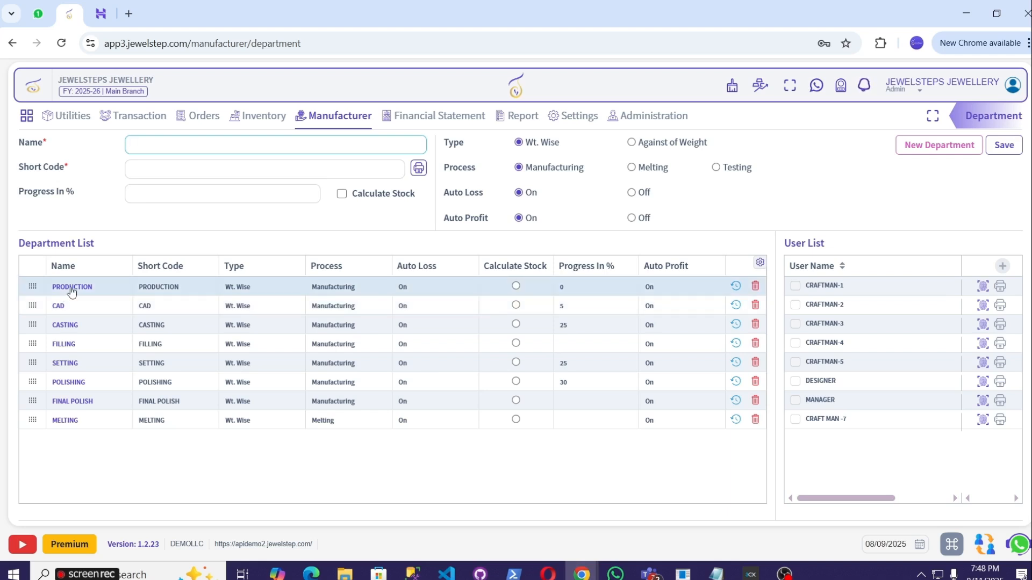
# - Review which users are assigned to the PRODUCTION, CAD and CASTING departments
pyautogui.click(71, 288)
pyautogui.click(795, 407)
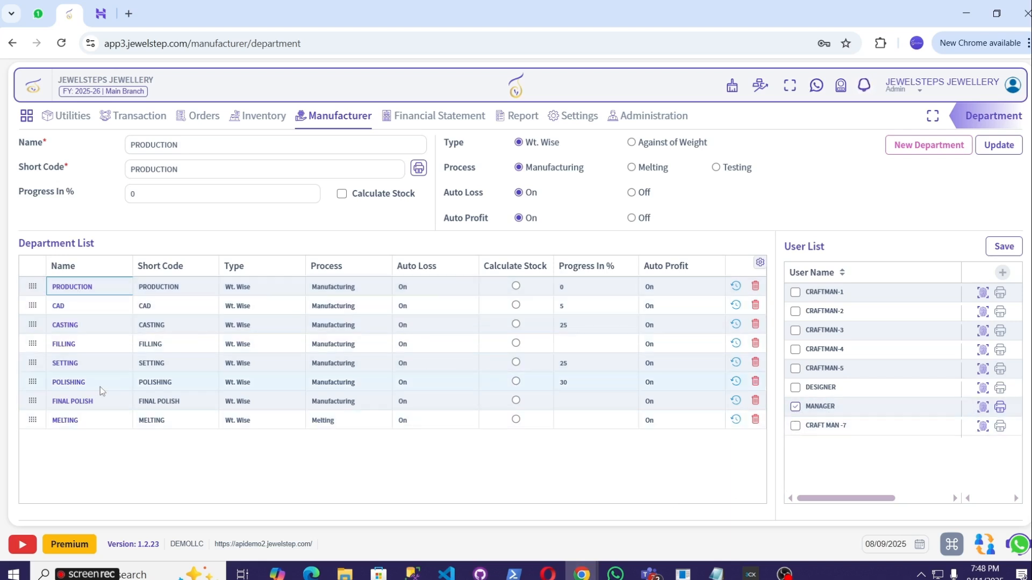
pyautogui.click(57, 311)
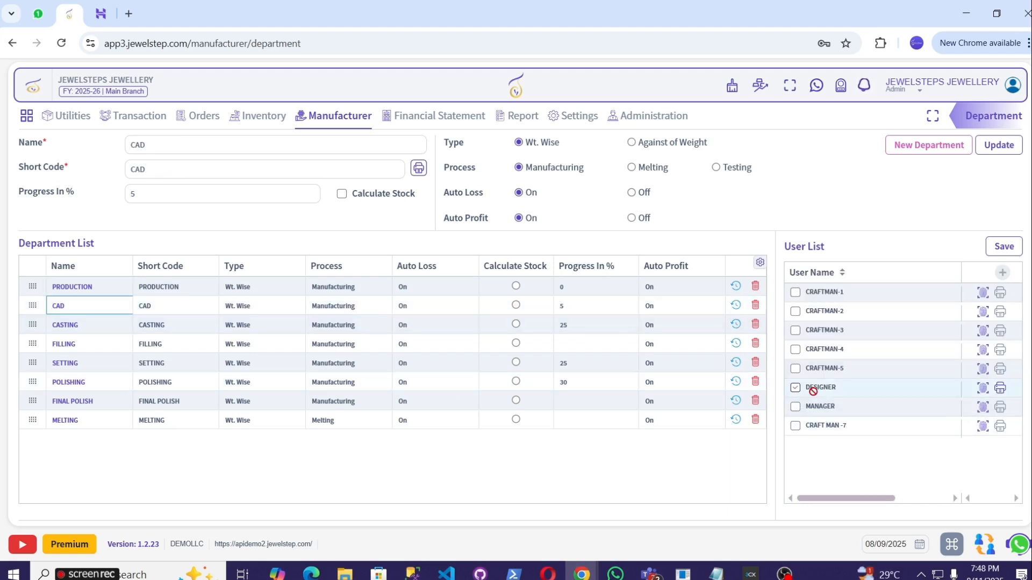
pyautogui.click(70, 327)
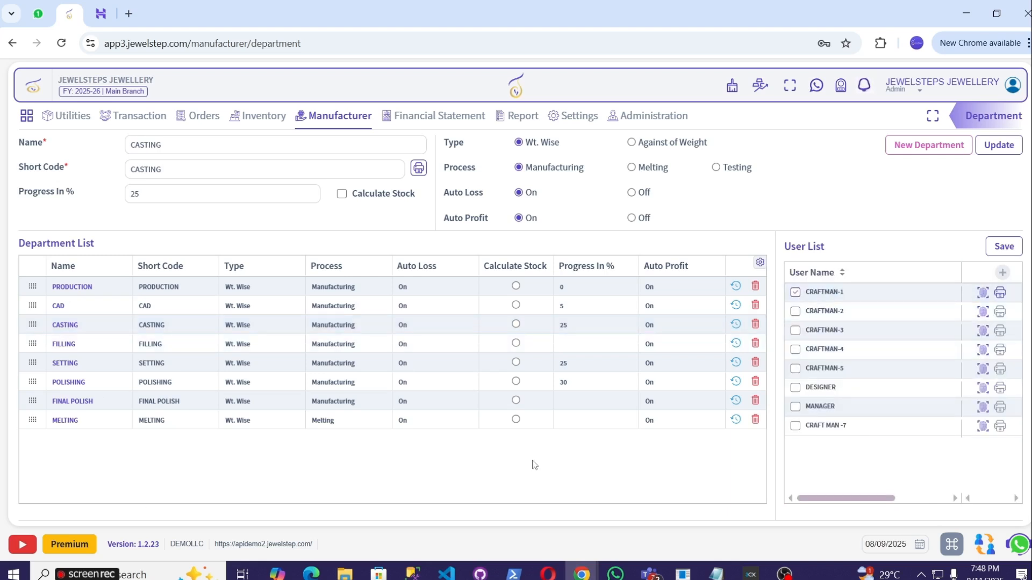
# - Clear the department form for a new entry and view the blank ledger form for adding a user
pyautogui.click(918, 146)
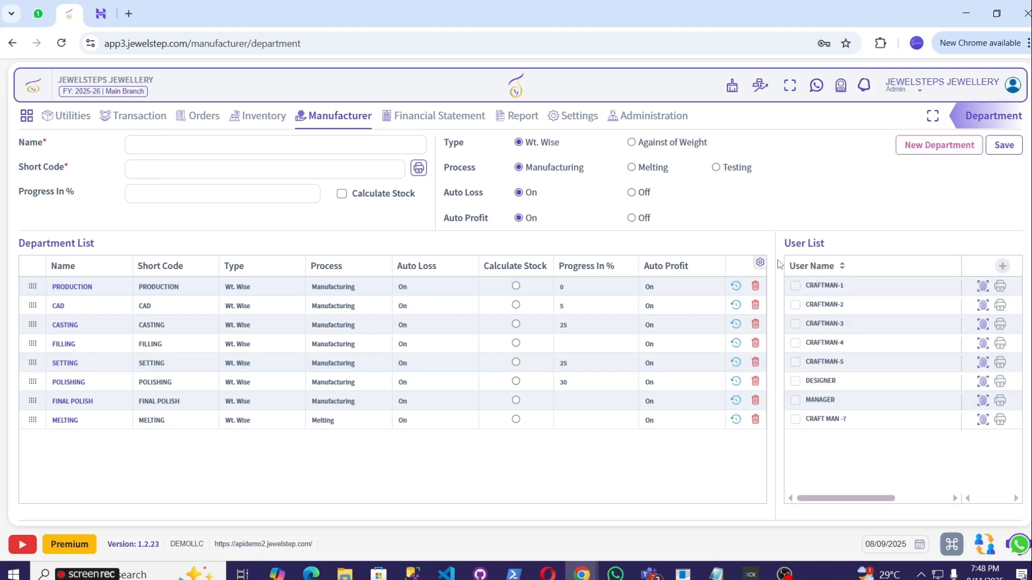
pyautogui.click(1002, 267)
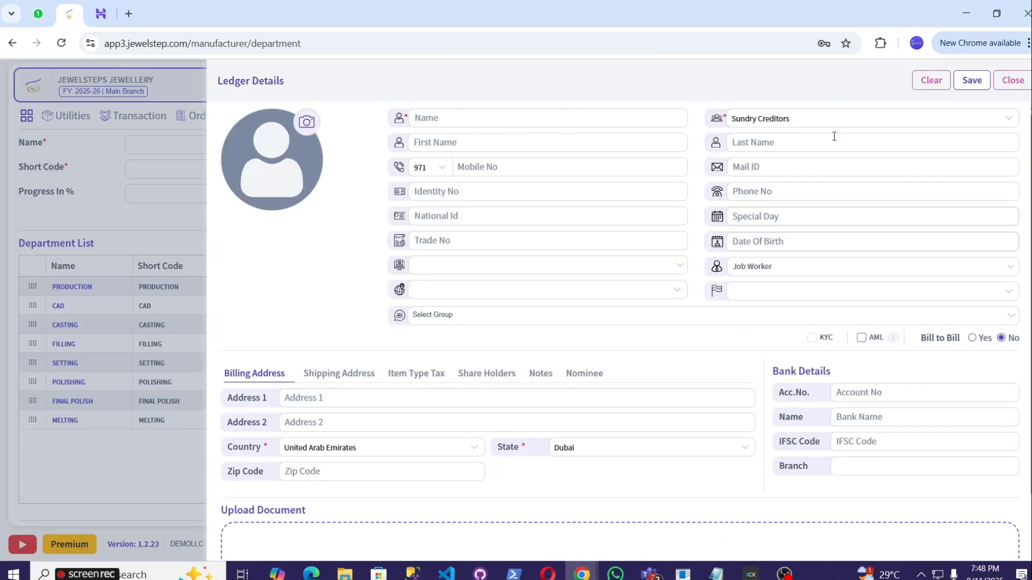
pyautogui.click(1013, 80)
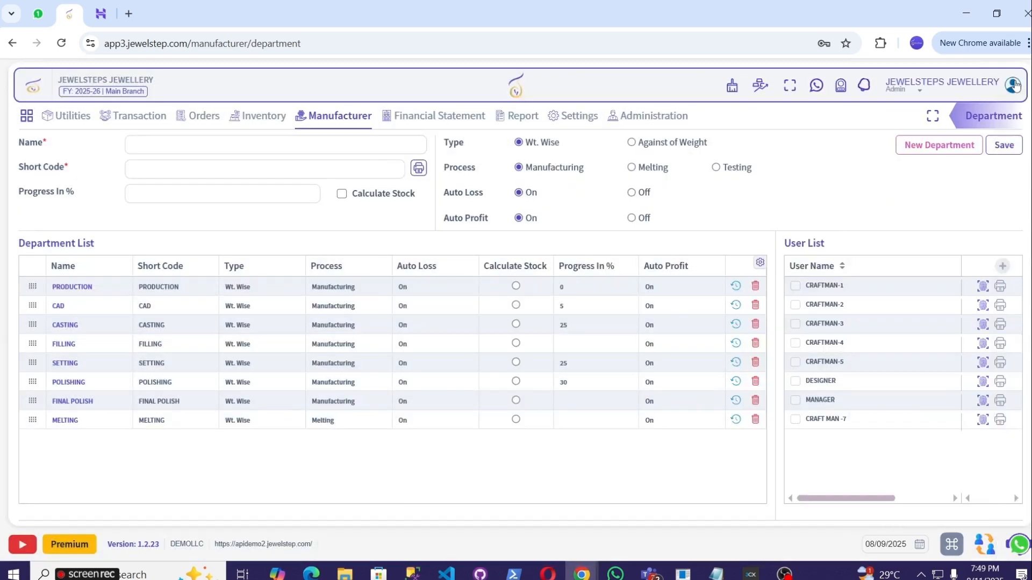
pyautogui.click(333, 115)
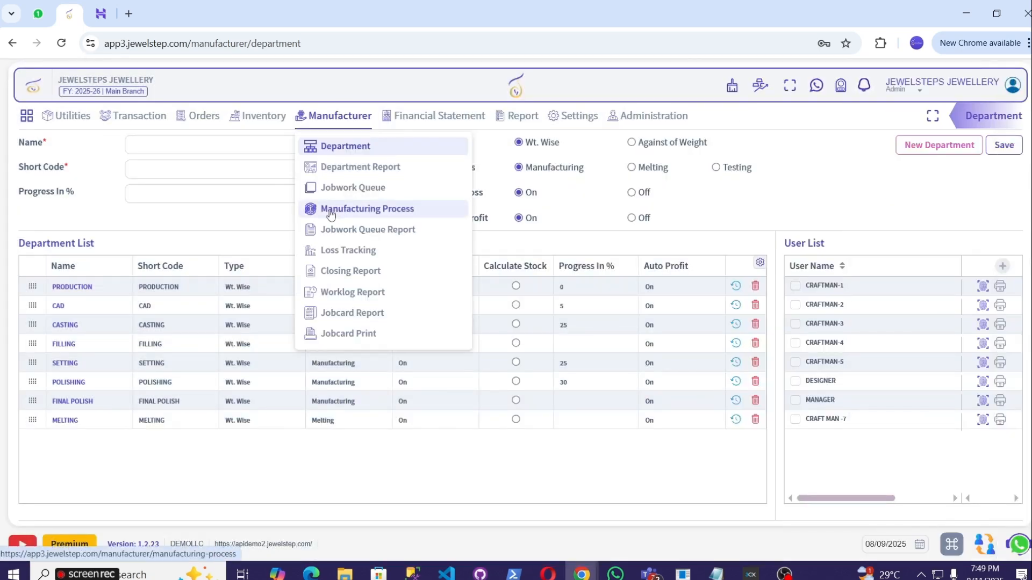
pyautogui.click(763, 228)
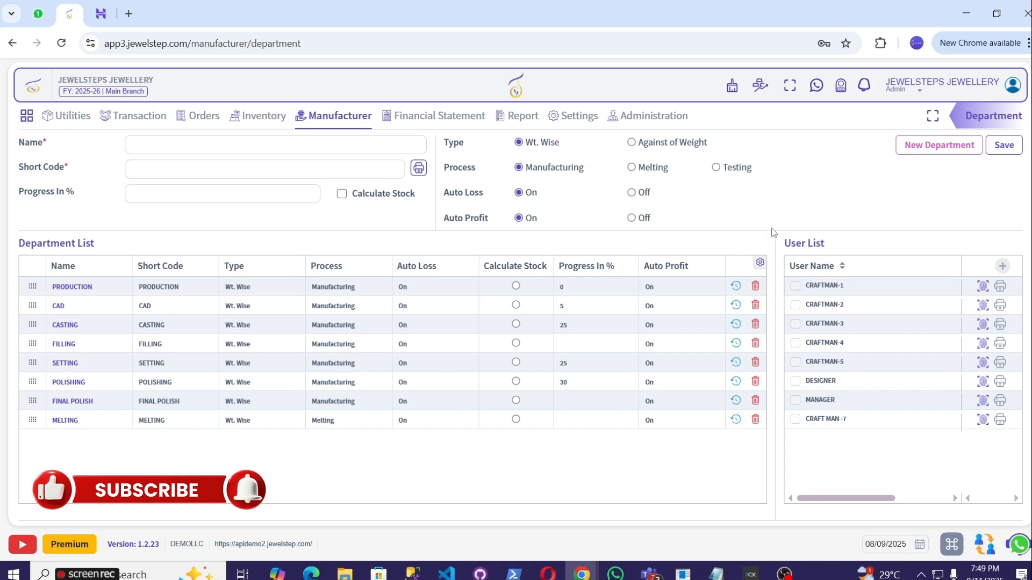
# - Open a new sale order and set its customer to Aashay Jewellers
pyautogui.click(200, 117)
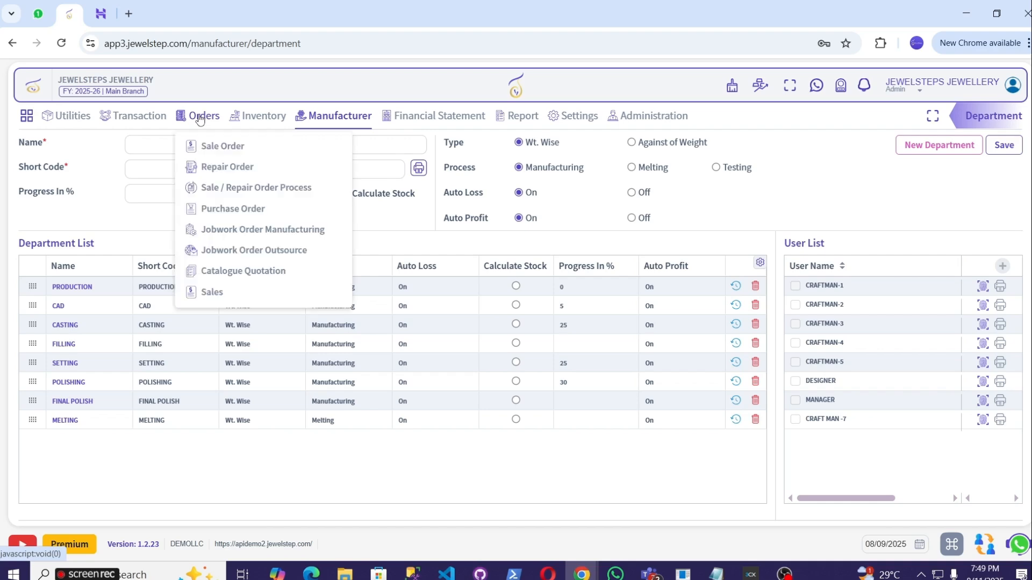
pyautogui.click(212, 146)
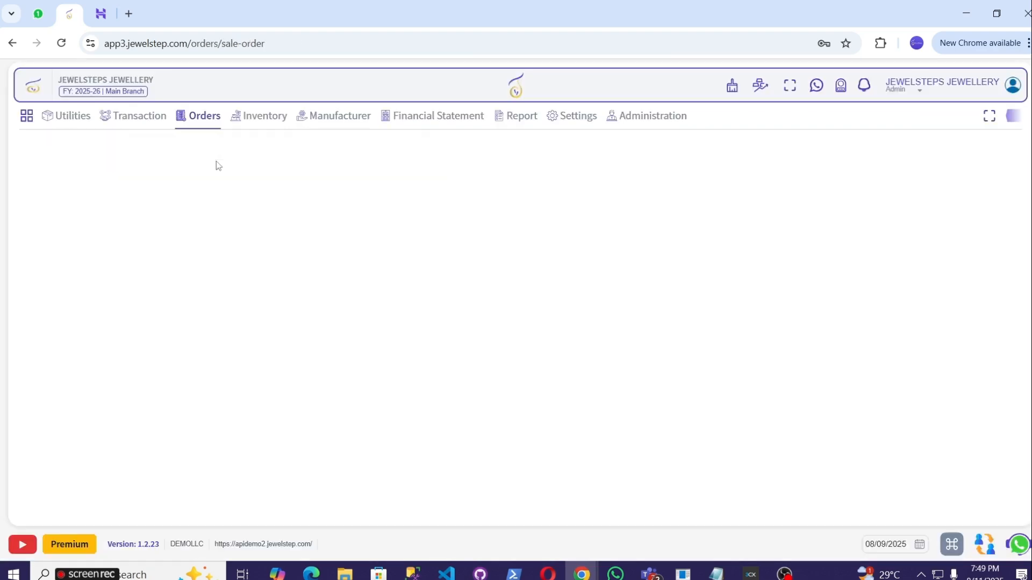
pyautogui.click(186, 146)
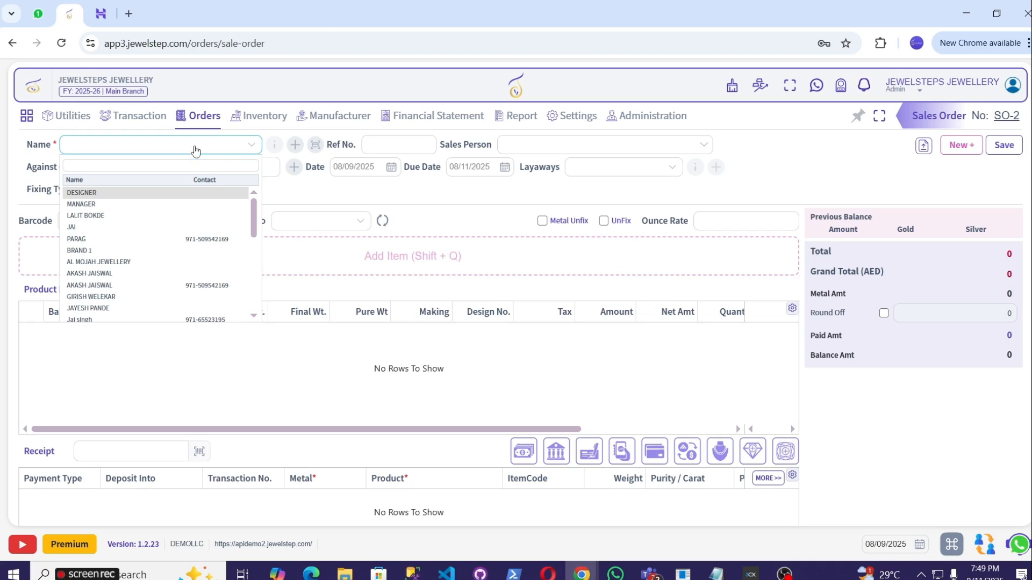
pyautogui.write('aas')
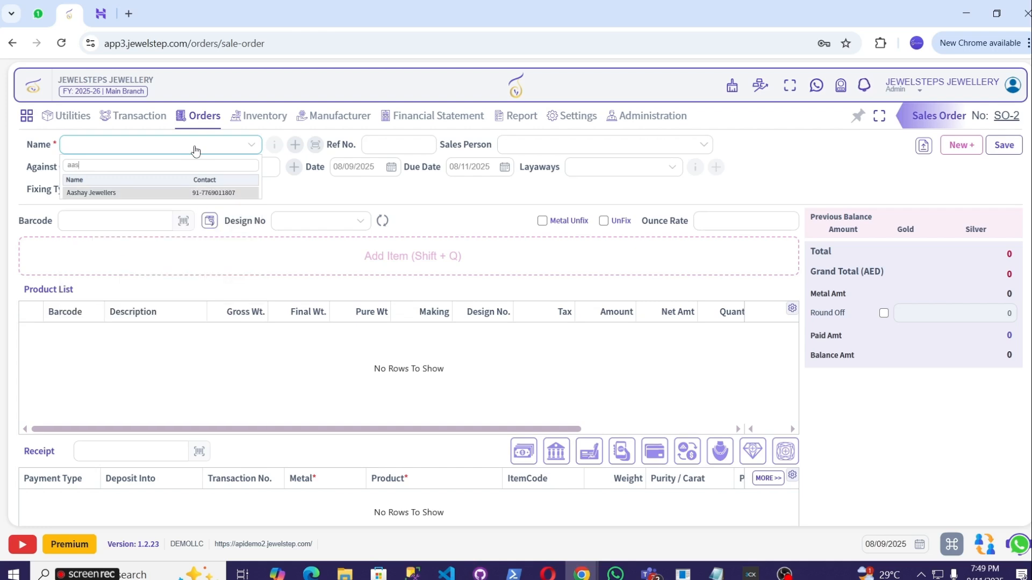
pyautogui.click(169, 194)
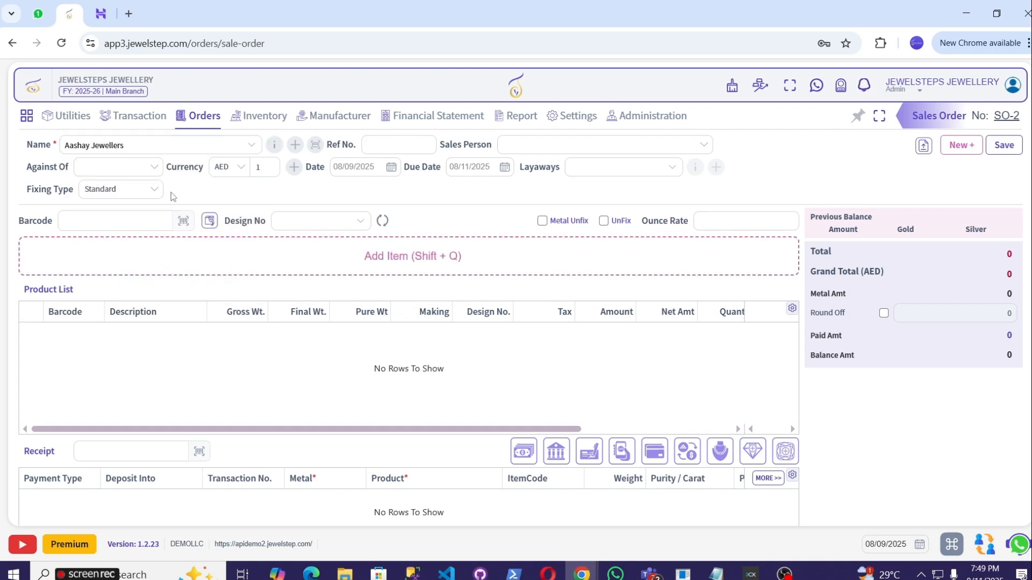
# - Assign the second listed sales person to the sale order
pyautogui.click(607, 154)
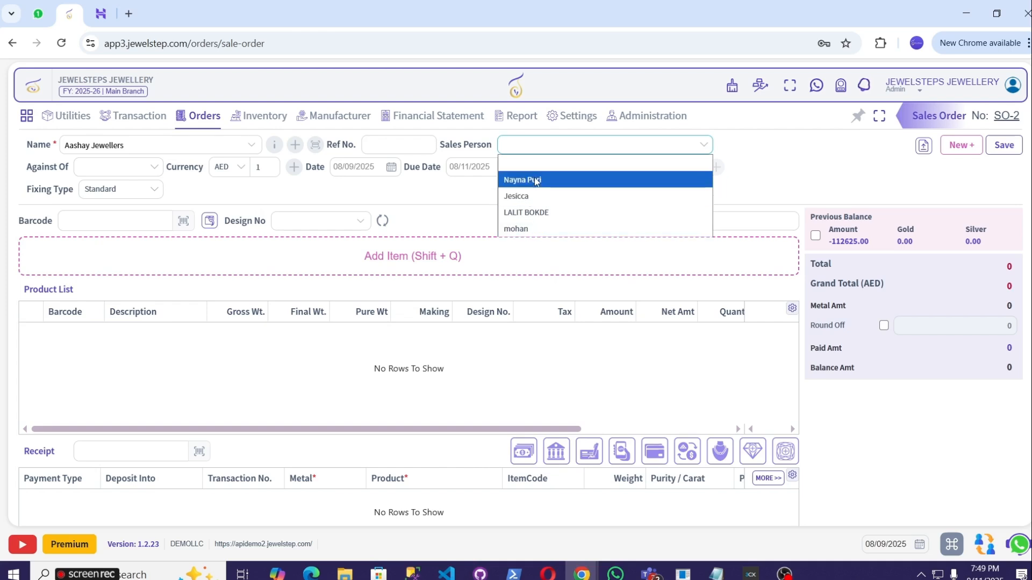
pyautogui.click(538, 214)
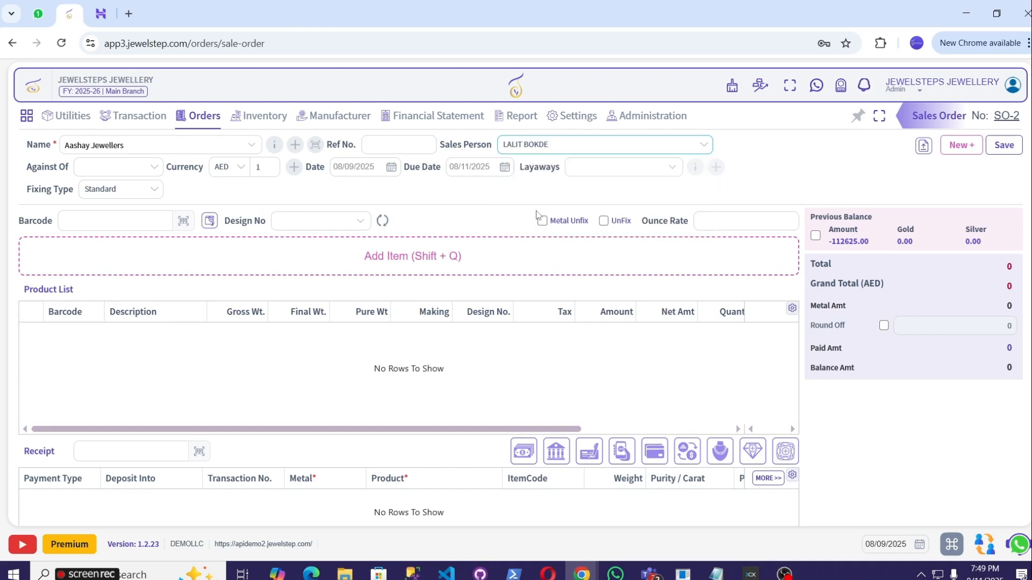
pyautogui.click(581, 147)
pyautogui.click(537, 195)
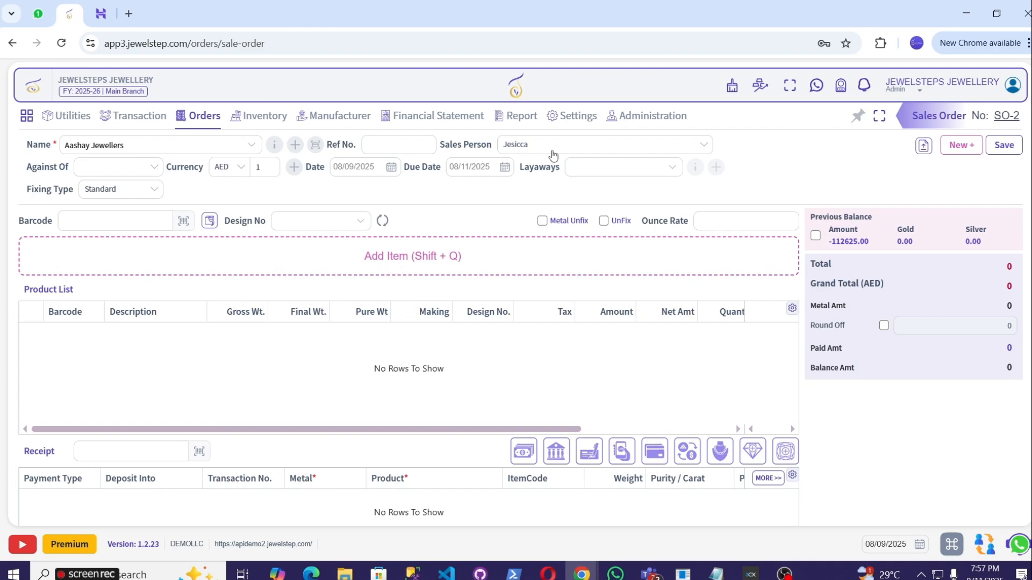
# - Add a gold item row to the sale order and set its category to Gold ring
pyautogui.click(391, 253)
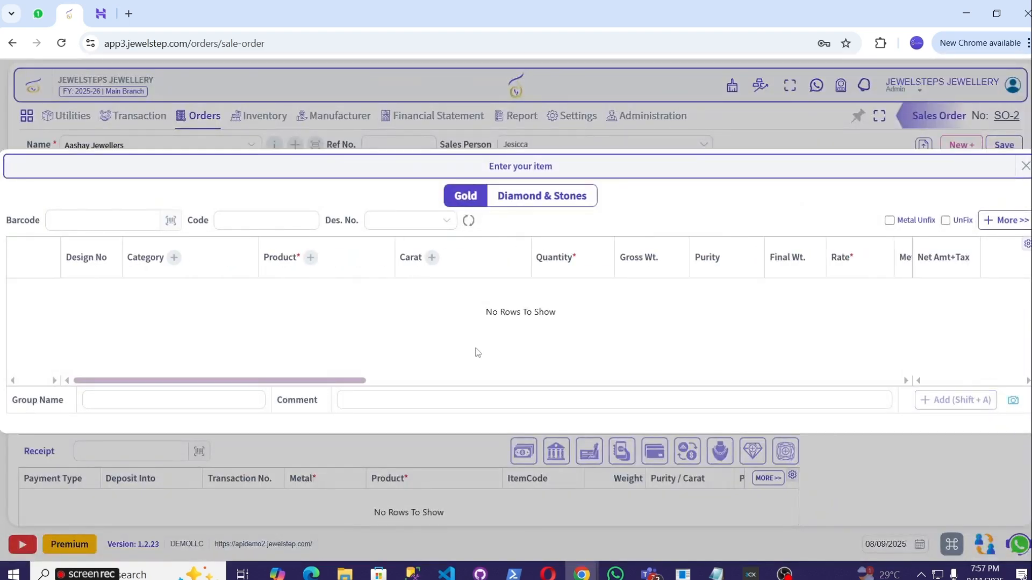
pyautogui.click(548, 199)
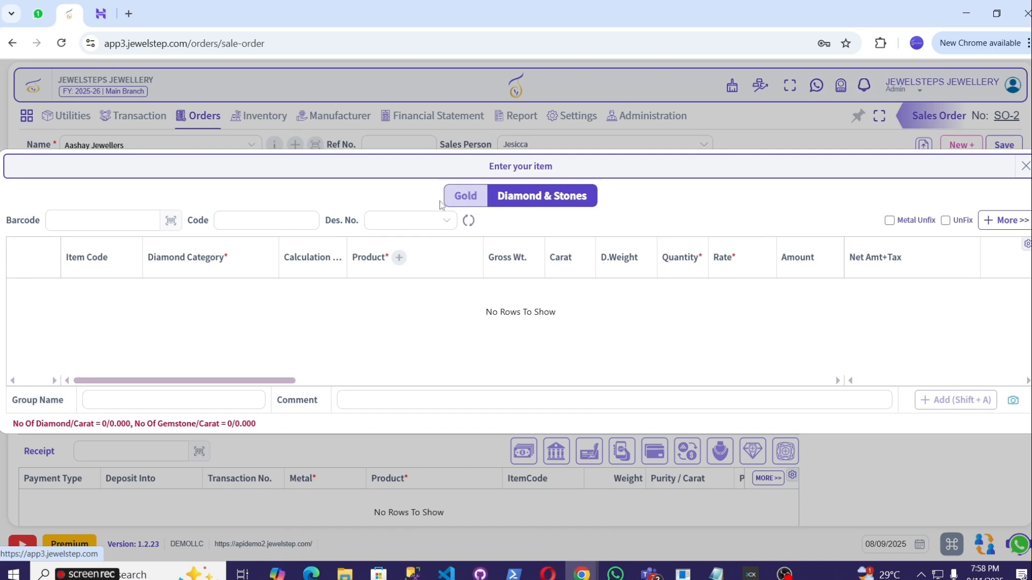
pyautogui.click(465, 198)
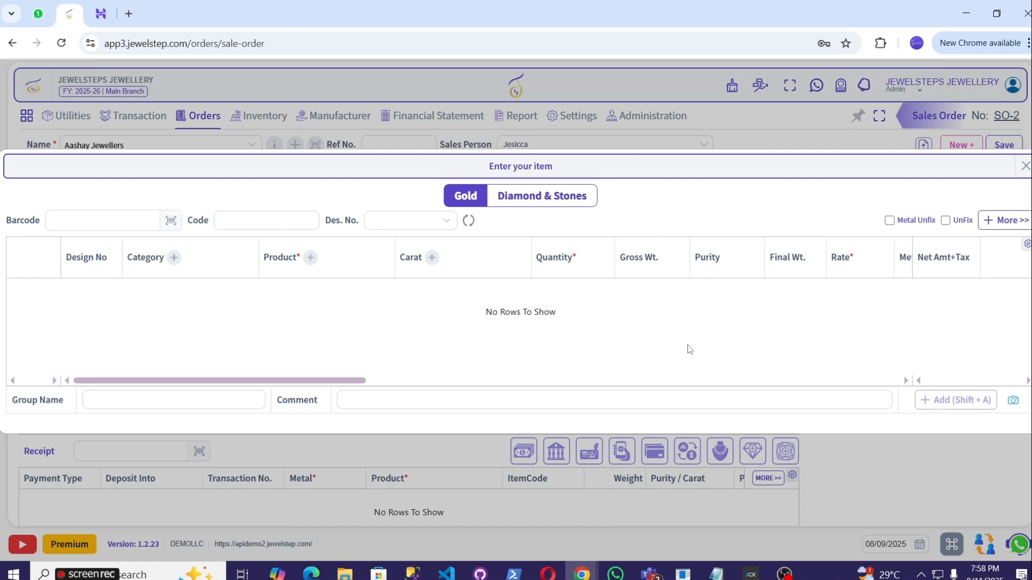
pyautogui.click(1003, 220)
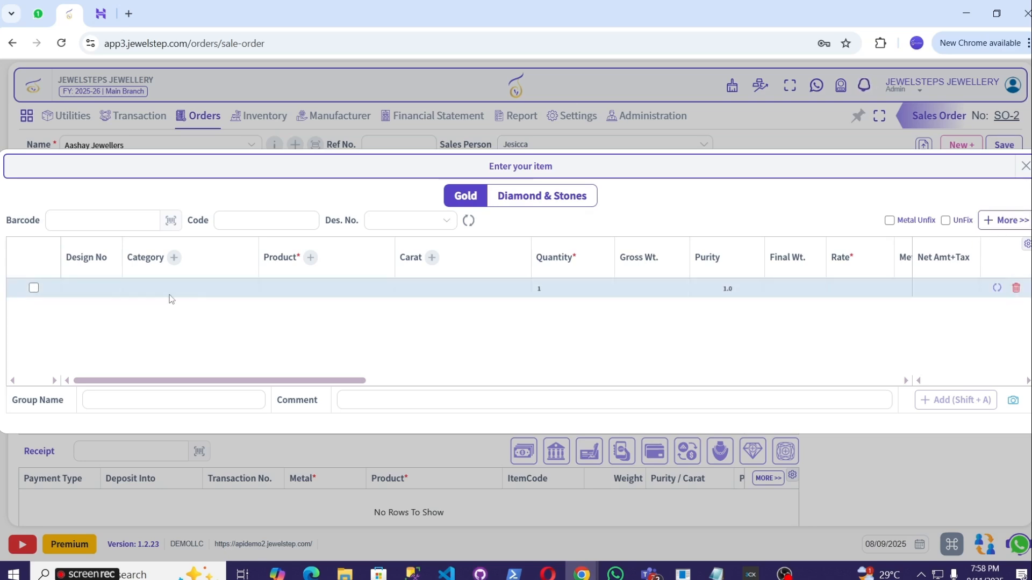
pyautogui.click(250, 284)
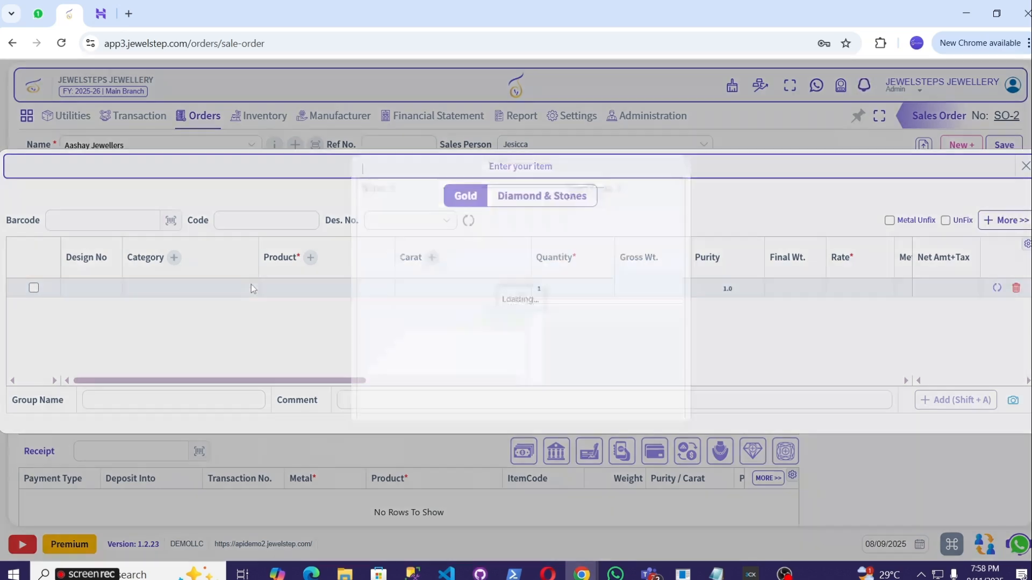
pyautogui.click(387, 252)
# - Set the gold item's product to 18K RING - Gold and its carat to 18k - Gold
pyautogui.click(393, 290)
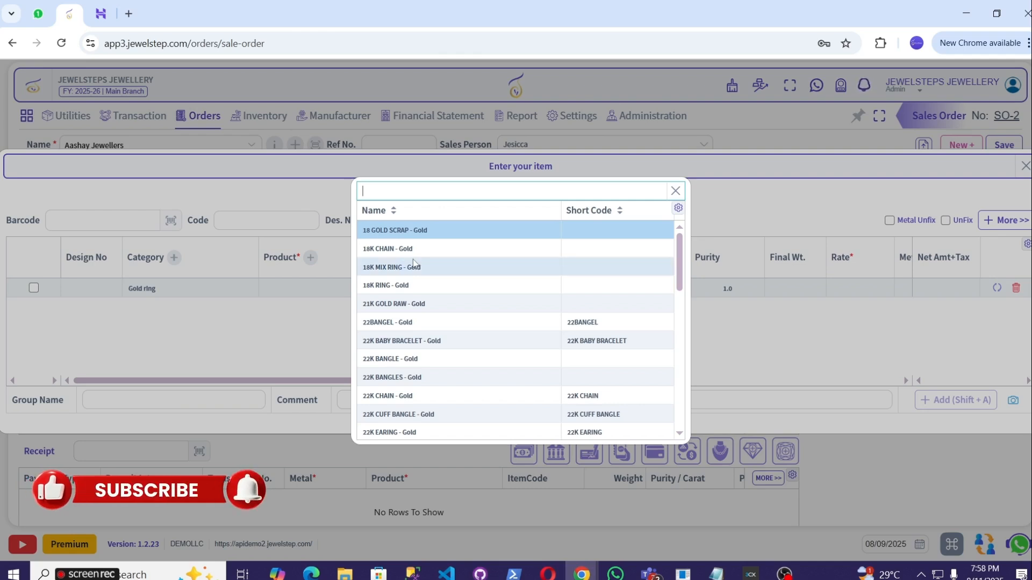
pyautogui.write('ring')
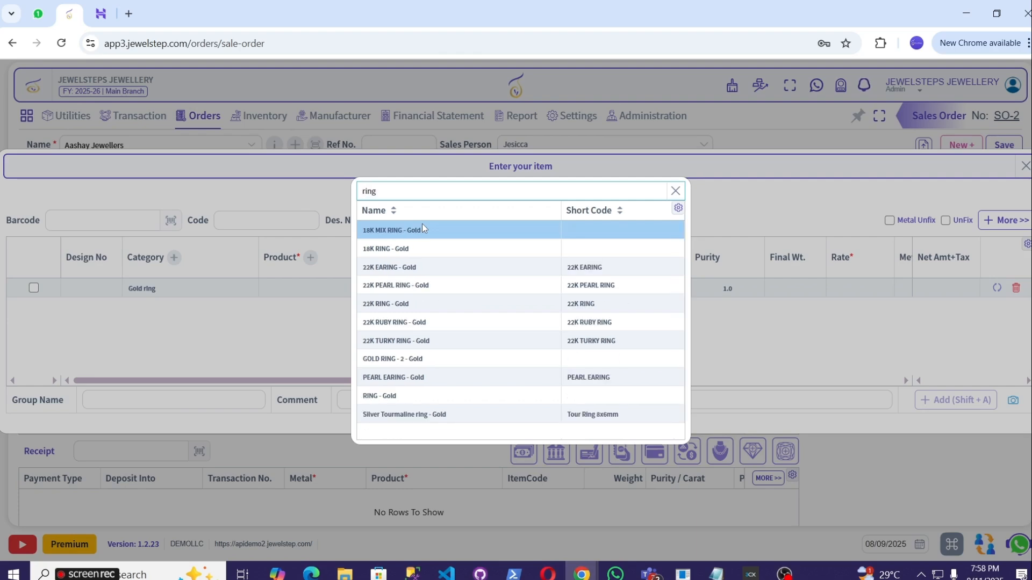
pyautogui.click(398, 250)
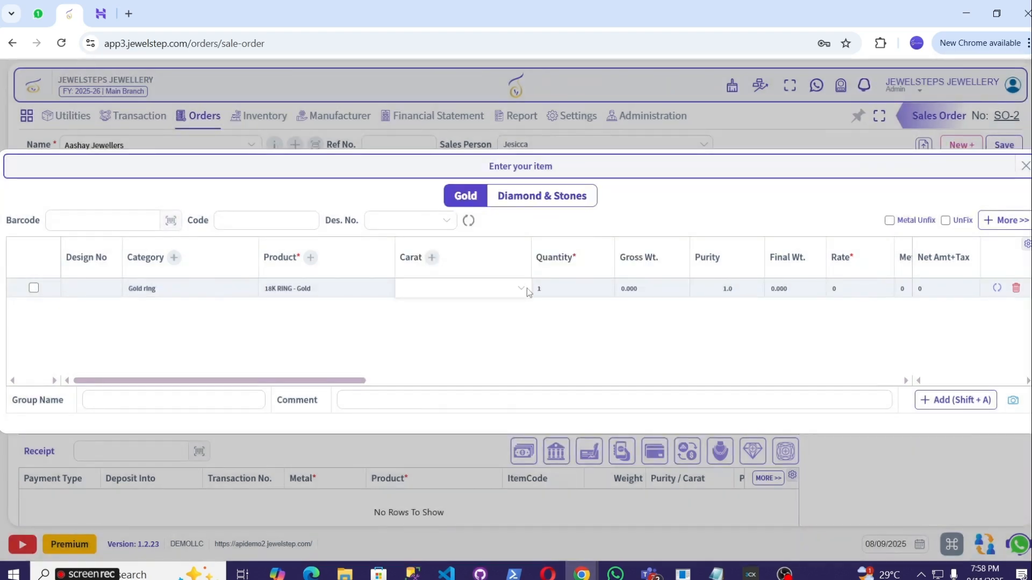
pyautogui.click(521, 289)
pyautogui.click(382, 313)
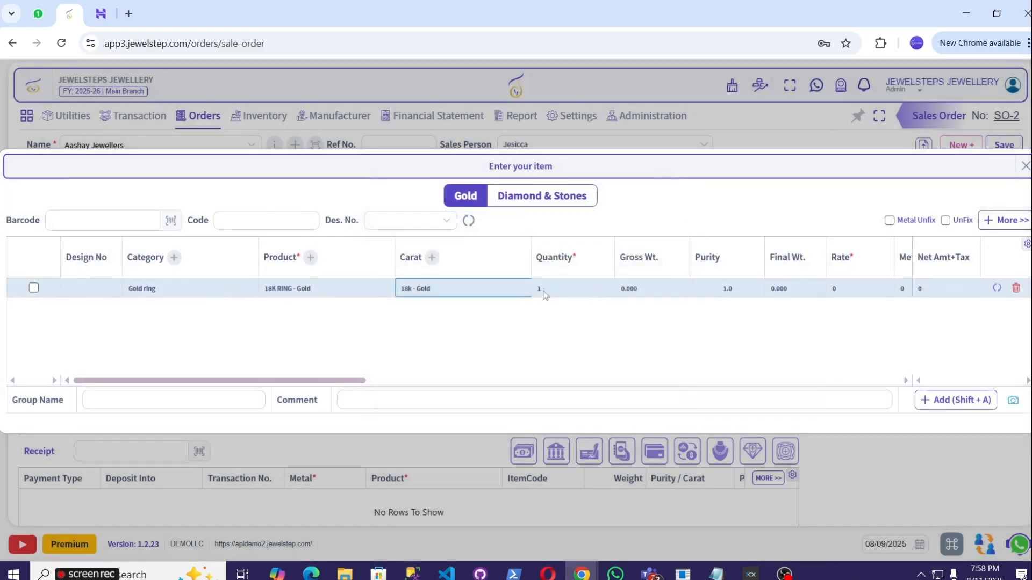
# - Set the ring's gross weight to 2, its purity to 0.75 and its rate to 20000
pyautogui.click(641, 283)
pyautogui.write('2')
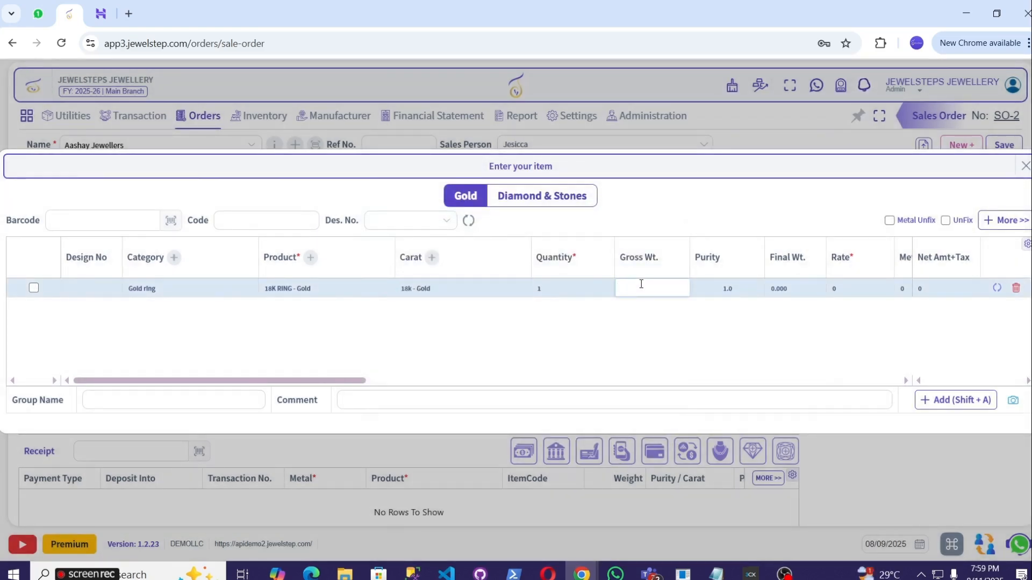
pyautogui.press('Tab')
pyautogui.write('0.75')
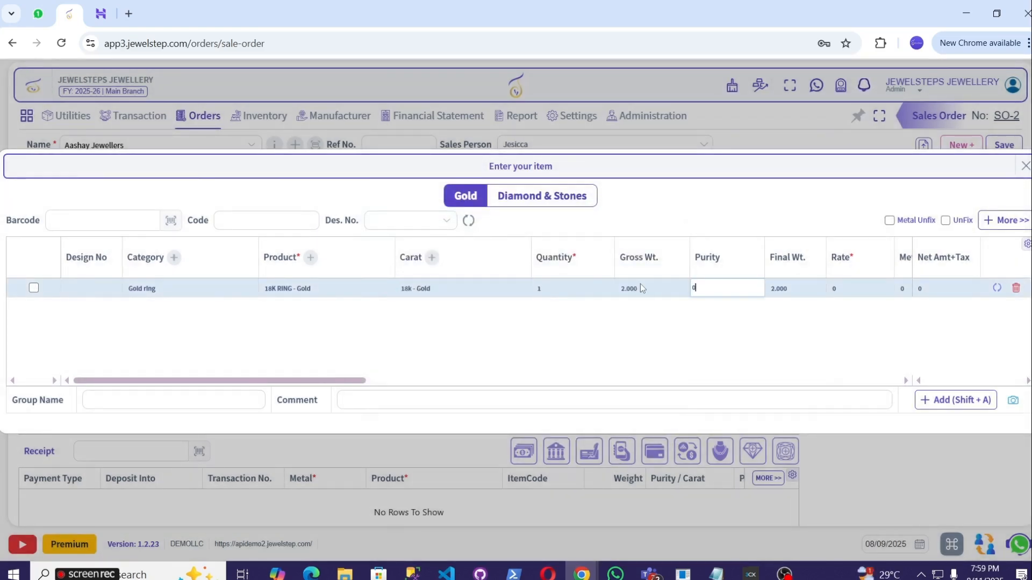
pyautogui.press('Tab')
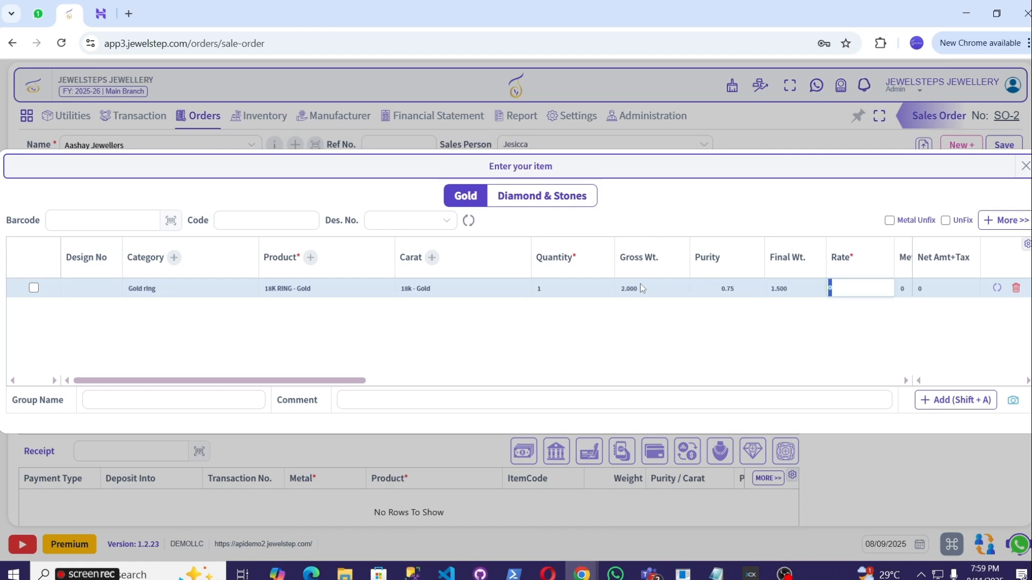
pyautogui.write('20000')
pyautogui.press('Tab')
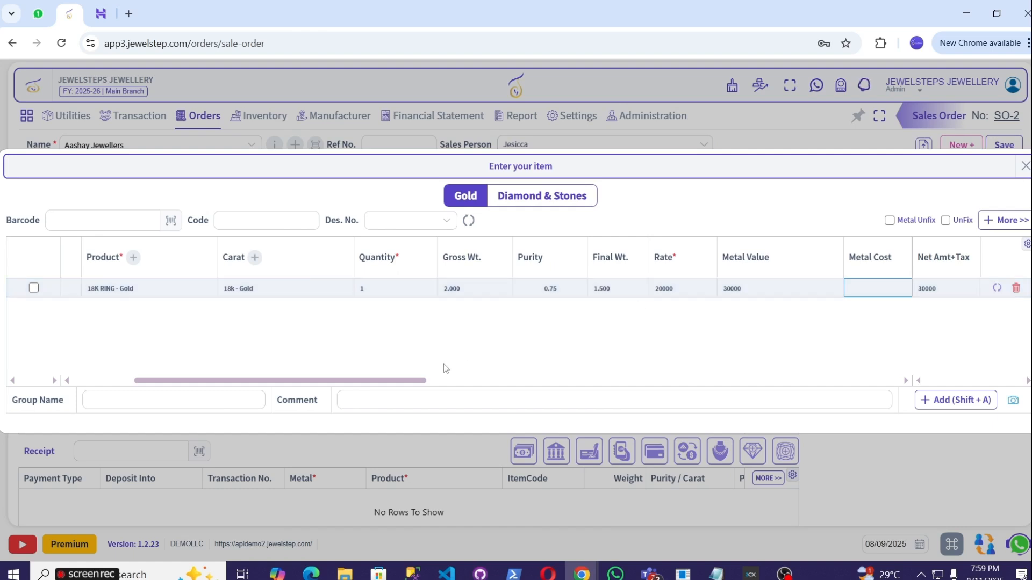
# - Try showing the Id column in the gold item grid and hide it again
pyautogui.moveTo(401, 381); pyautogui.dragTo(578, 380)
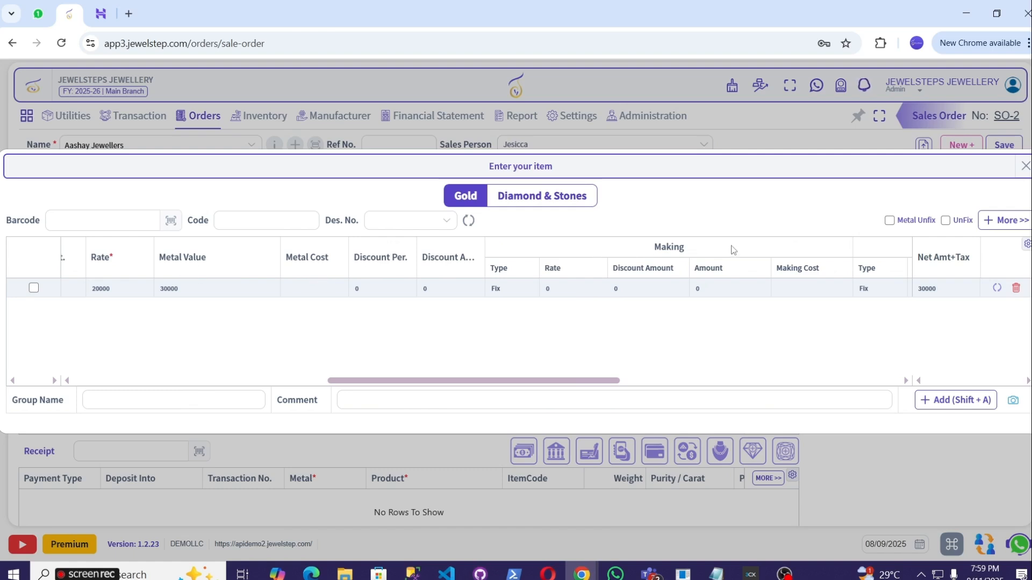
pyautogui.click(1027, 244)
pyautogui.scroll(-10, 948, 344)
pyautogui.scroll(10, 947, 354)
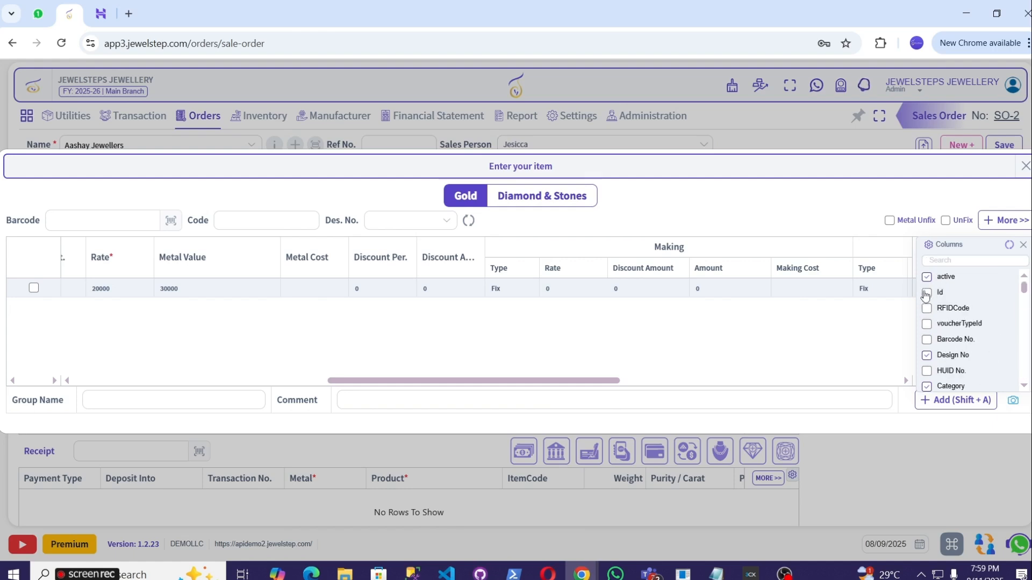
pyautogui.click(928, 308)
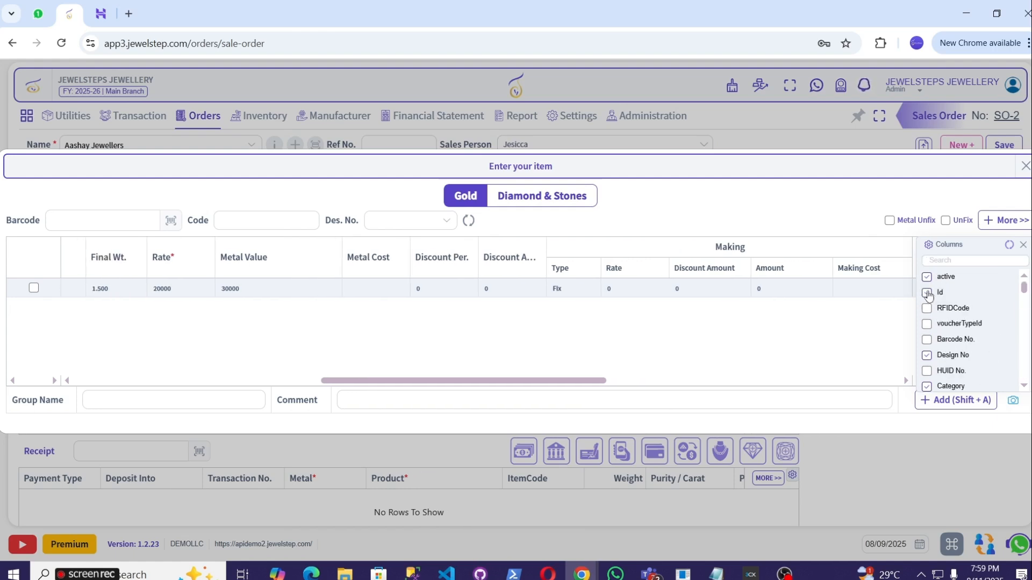
pyautogui.click(927, 293)
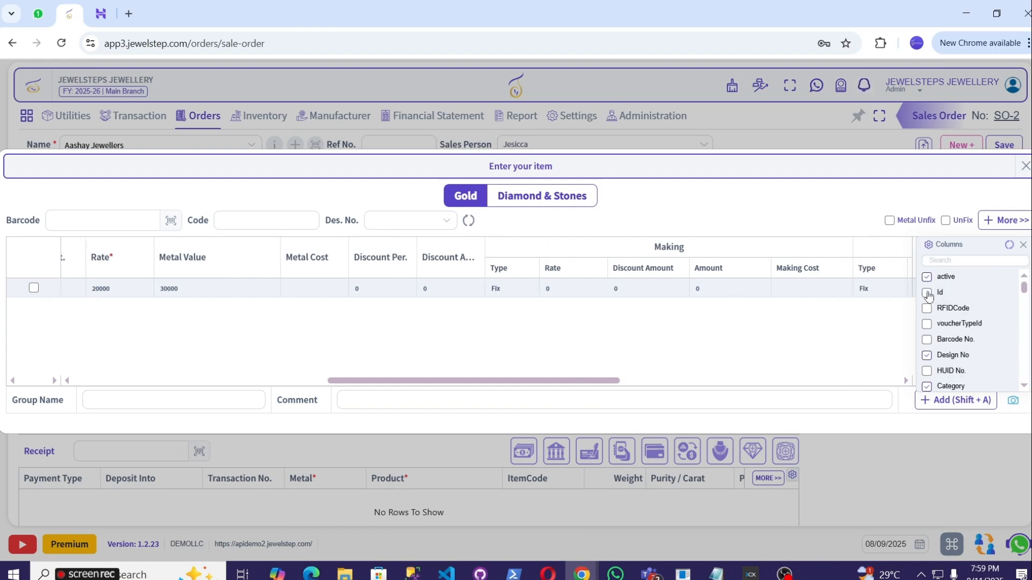
pyautogui.click(790, 348)
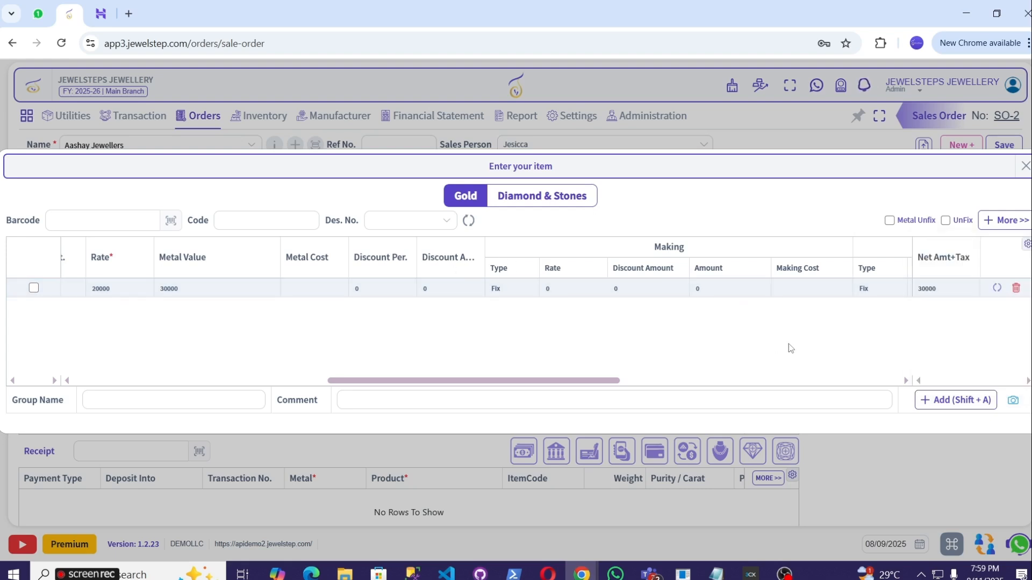
pyautogui.moveTo(592, 382); pyautogui.dragTo(338, 383)
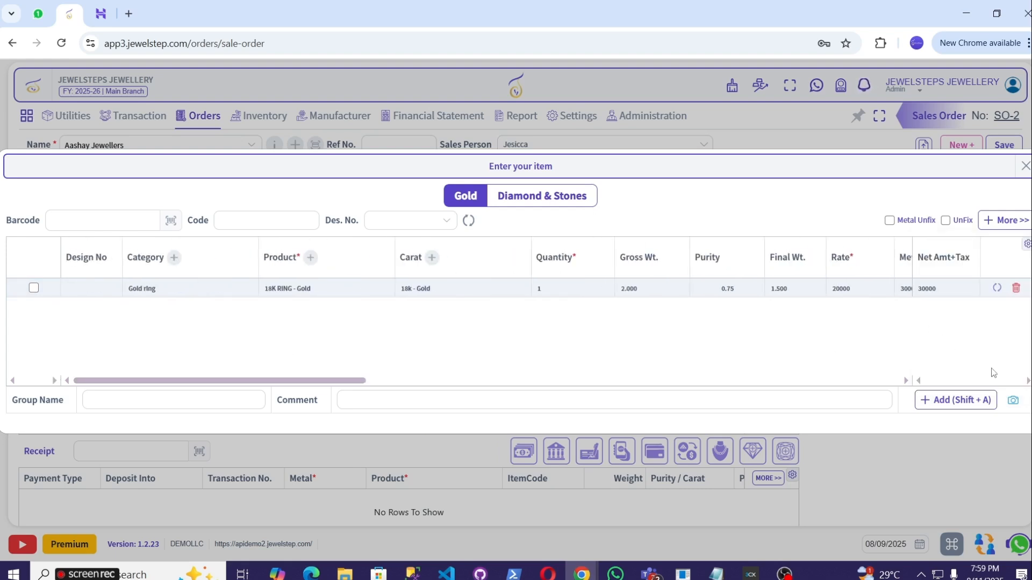
# - Attach the picture IMG_20250409_125418 from the Jewellery Images folder to the 18K ring item and save it
pyautogui.click(1014, 405)
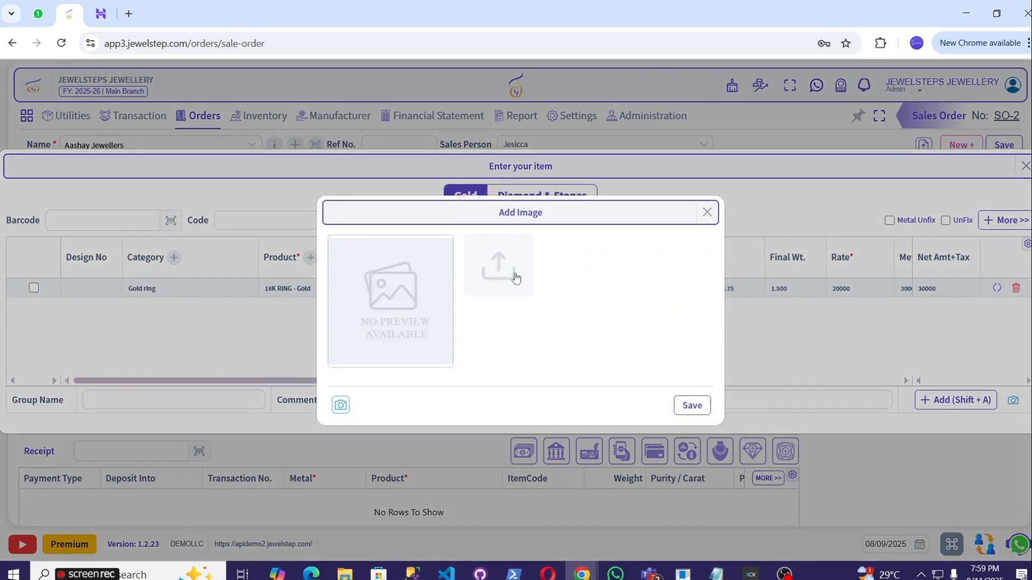
pyautogui.click(514, 273)
pyautogui.click(316, 206)
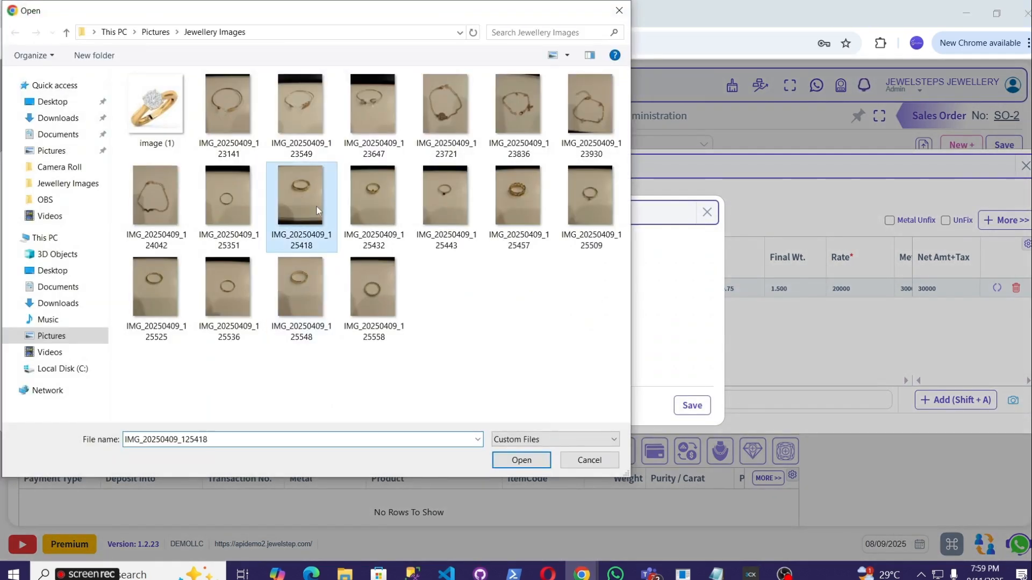
pyautogui.click(505, 461)
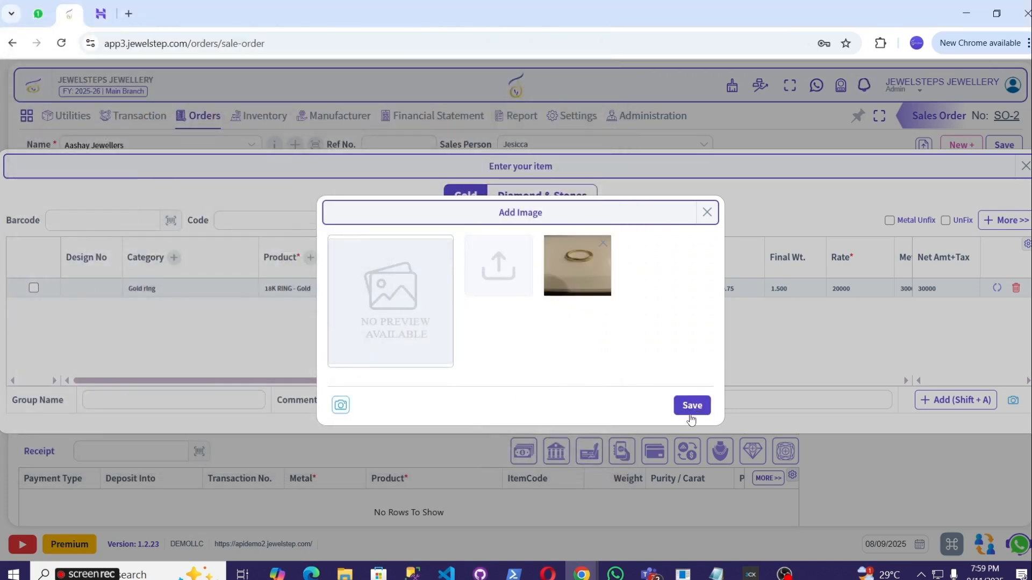
pyautogui.click(693, 405)
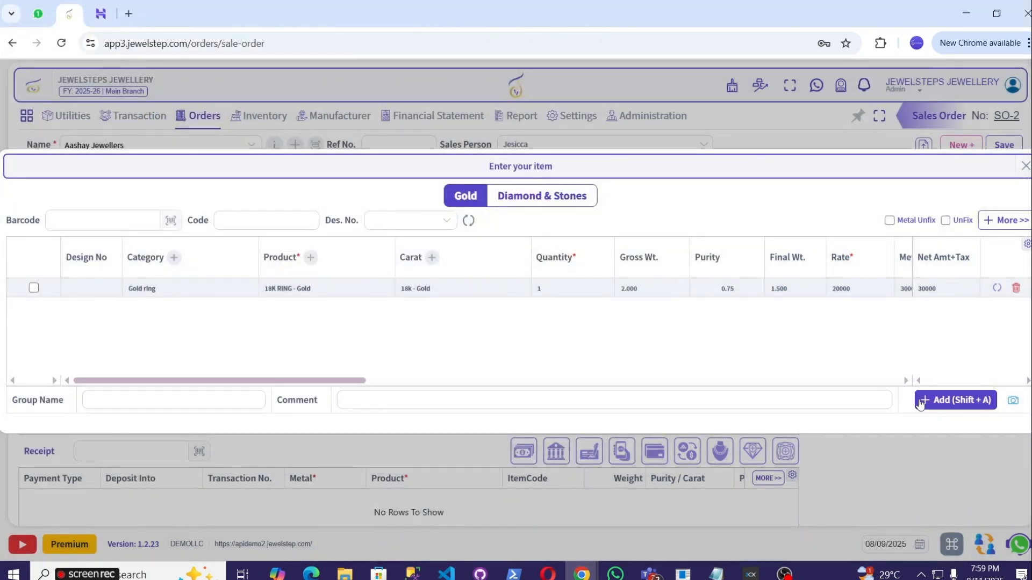
# - Add the ring item to the order's product list and save the sale order, answering the print prompt
pyautogui.click(956, 400)
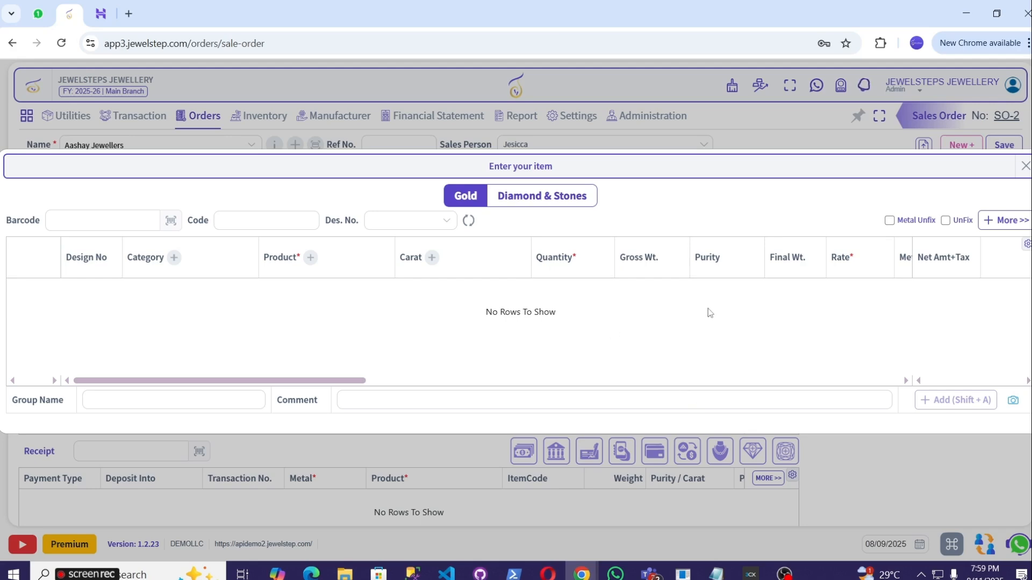
pyautogui.click(1025, 168)
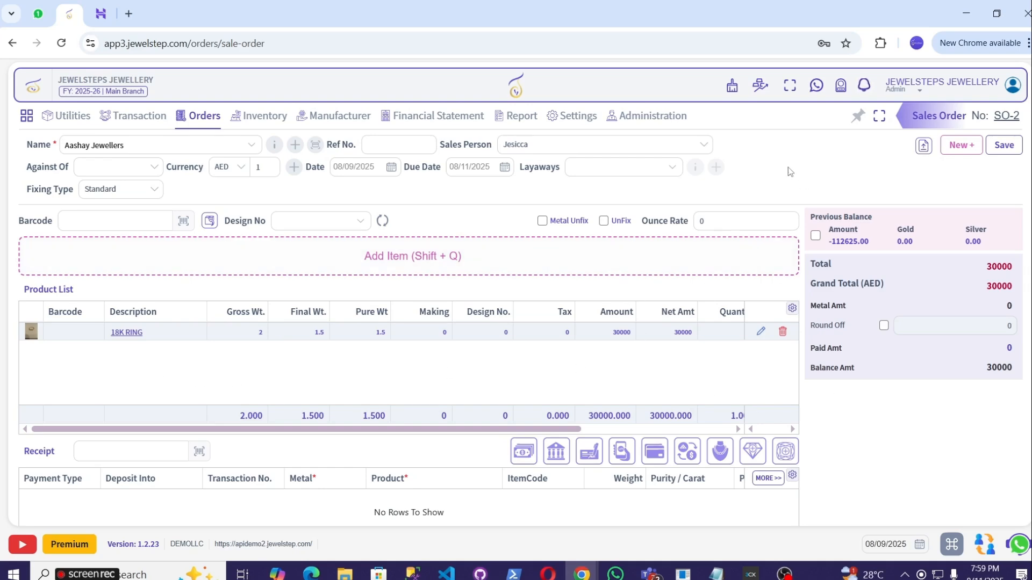
pyautogui.click(1004, 145)
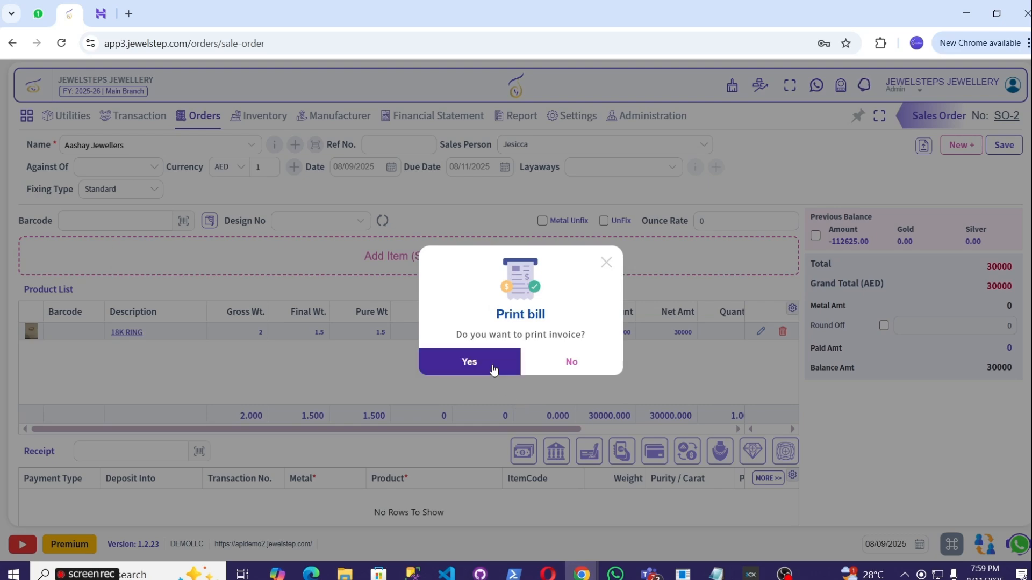
pyautogui.click(469, 362)
# - Open the Transactions Report to check the entry for the saved sale order
pyautogui.moveTo(520, 115)
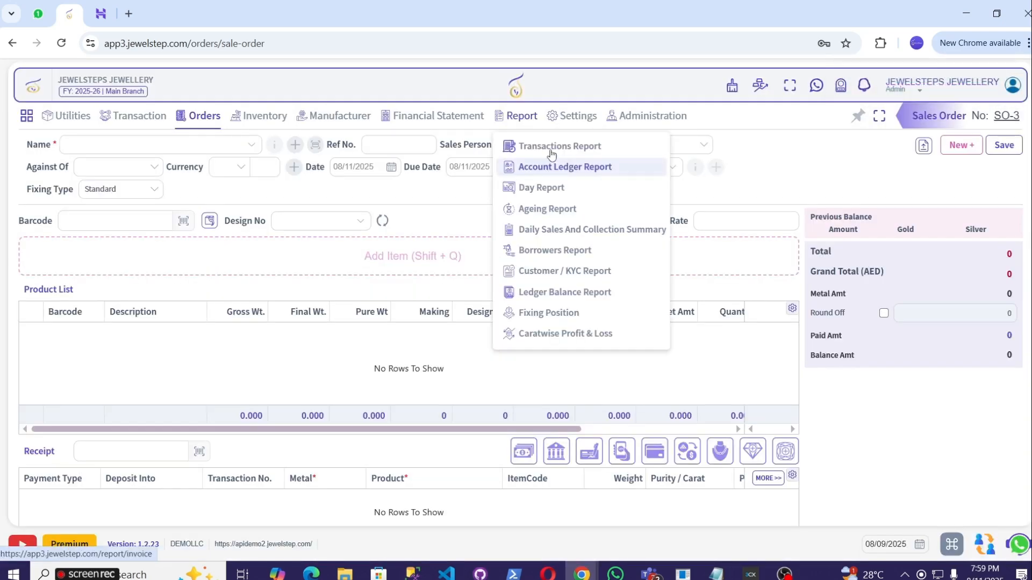
pyautogui.click(554, 147)
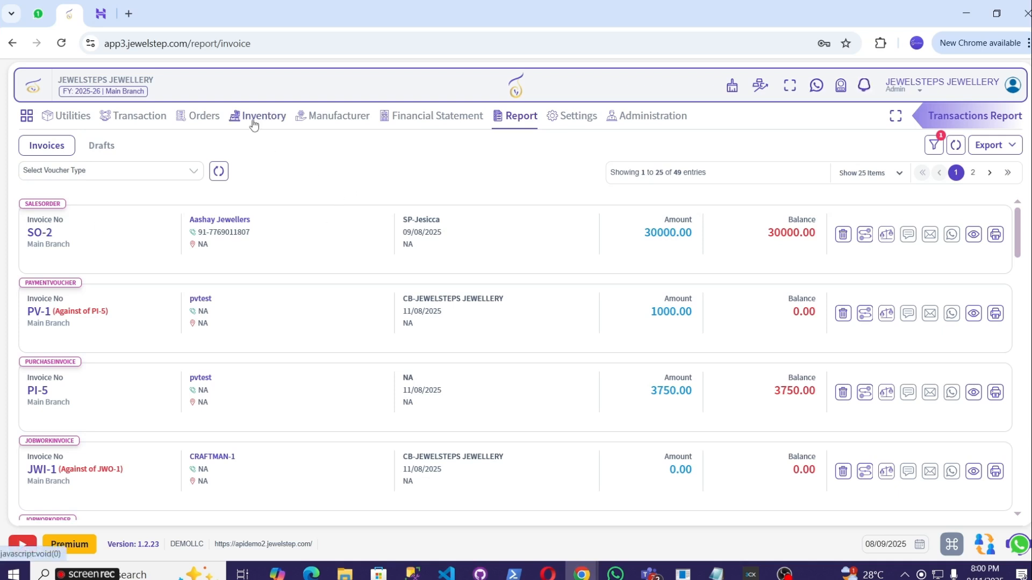
# - In Sale / Repair Order Process, view the SO-2 ring's picture and examine the order's status and remaining columns
pyautogui.moveTo(203, 118)
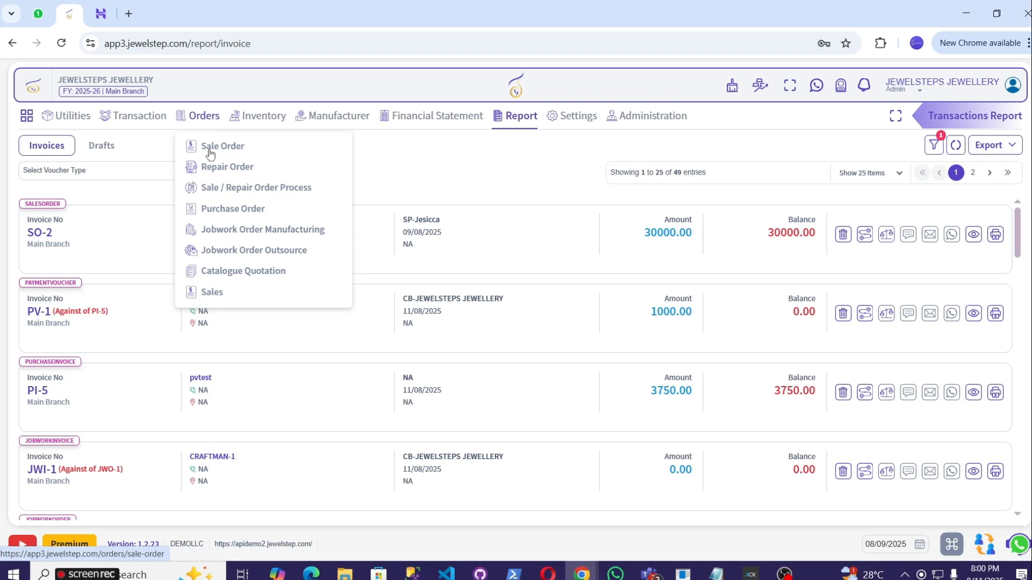
pyautogui.click(218, 187)
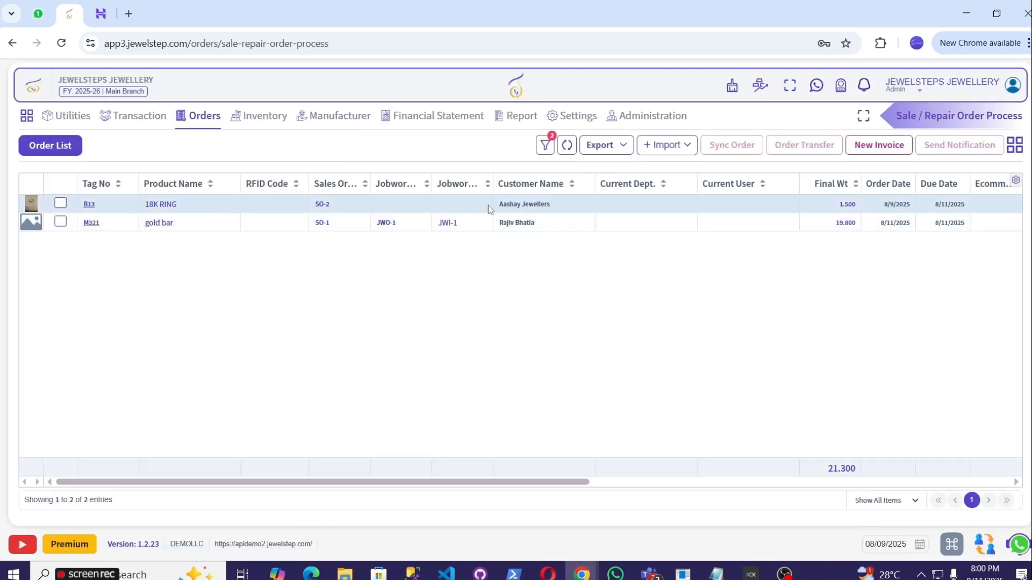
pyautogui.click(31, 204)
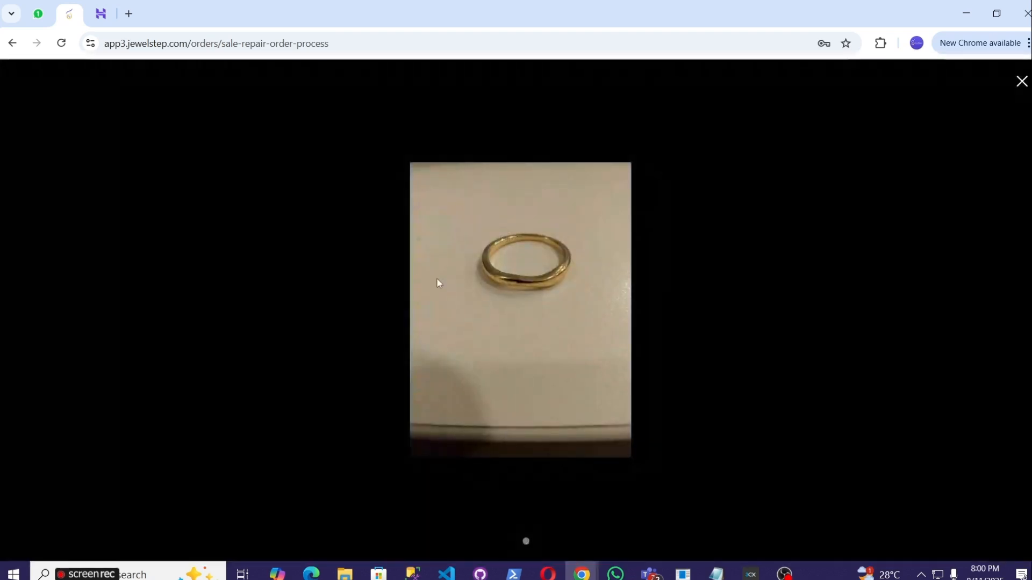
pyautogui.click(1021, 81)
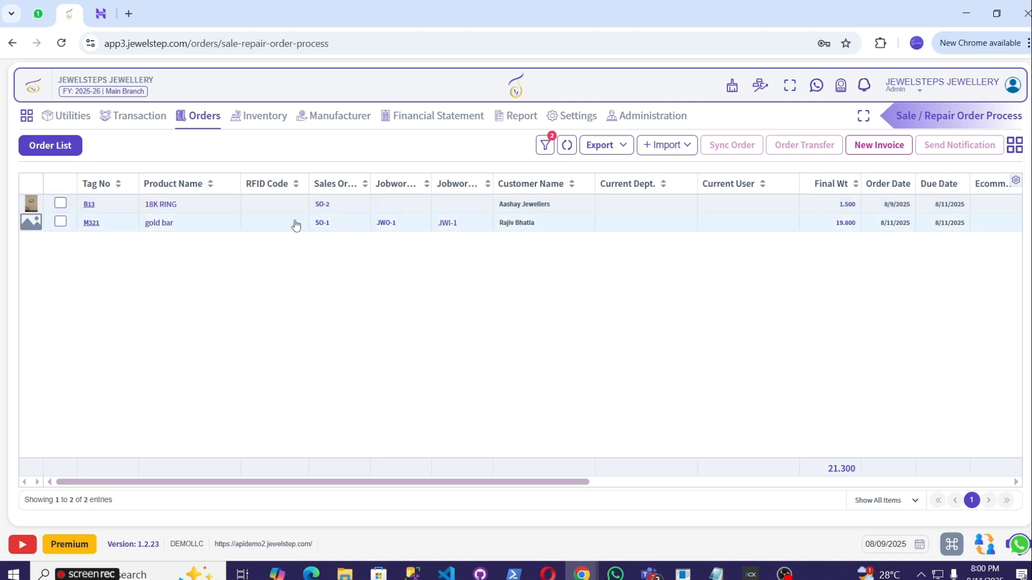
pyautogui.moveTo(455, 483); pyautogui.dragTo(882, 439)
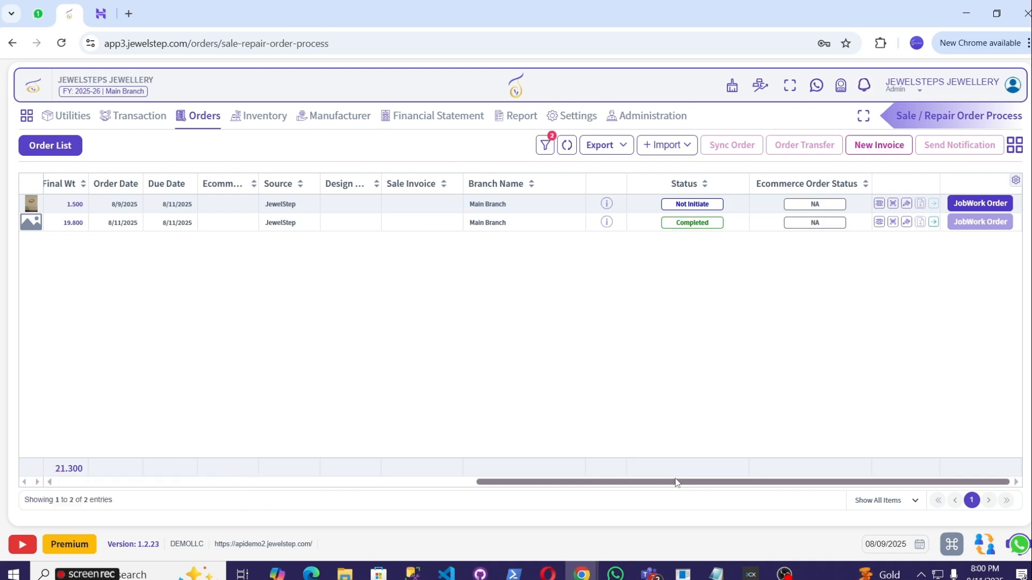
pyautogui.moveTo(676, 482); pyautogui.dragTo(242, 476)
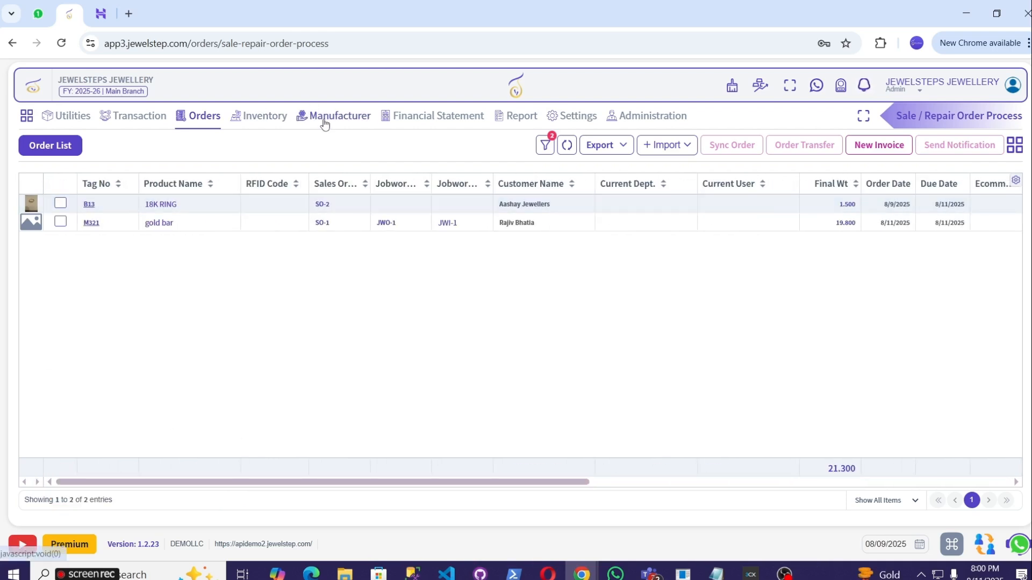
# - Review the manufacturing department list and its users
pyautogui.moveTo(323, 119)
pyautogui.click(345, 148)
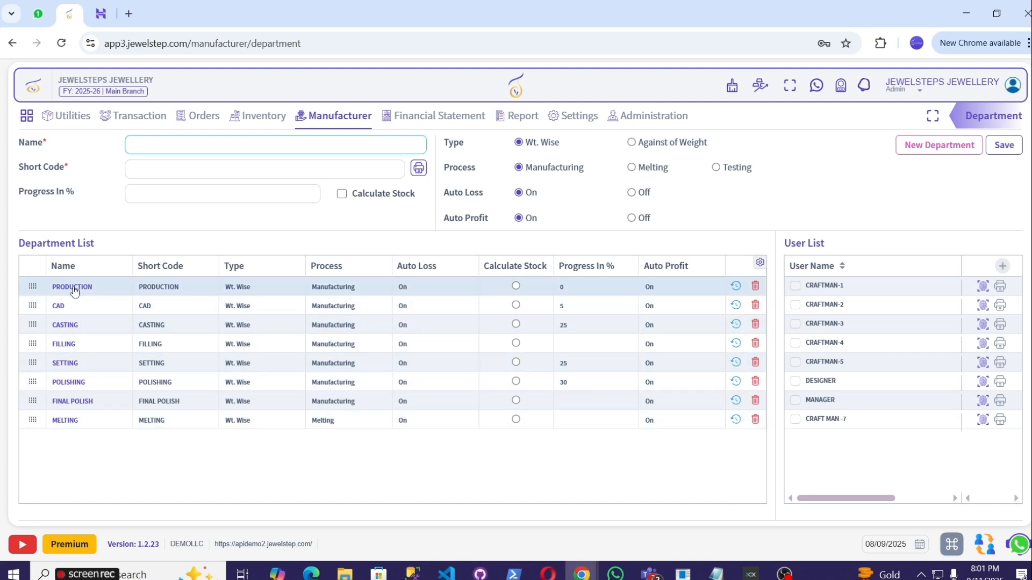
# - Create a jobwork order for the SO-2 ring from Sale / Repair Order Process, assign it to the PRODUCTION department and save without printing
pyautogui.click(204, 116)
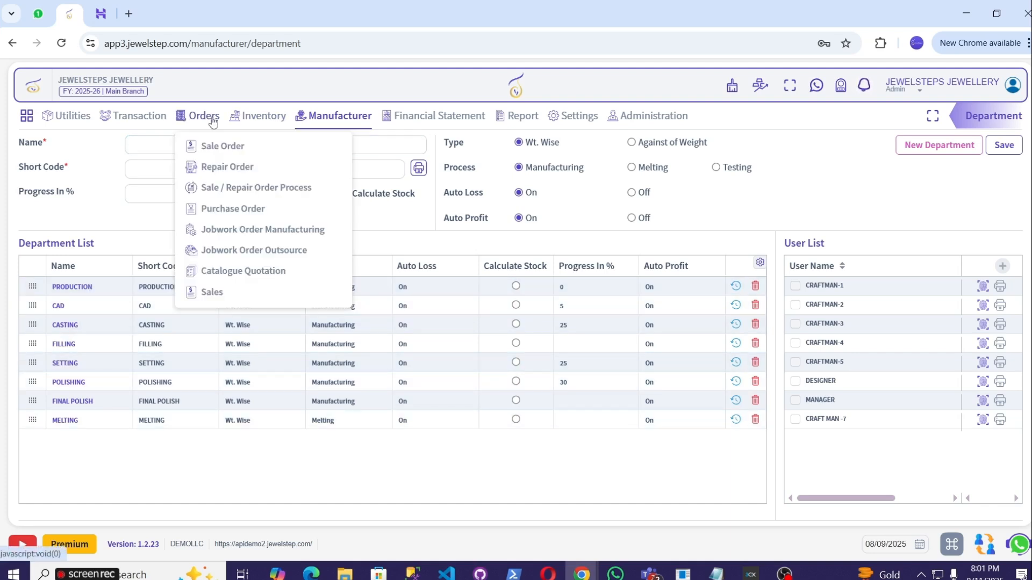
pyautogui.click(226, 188)
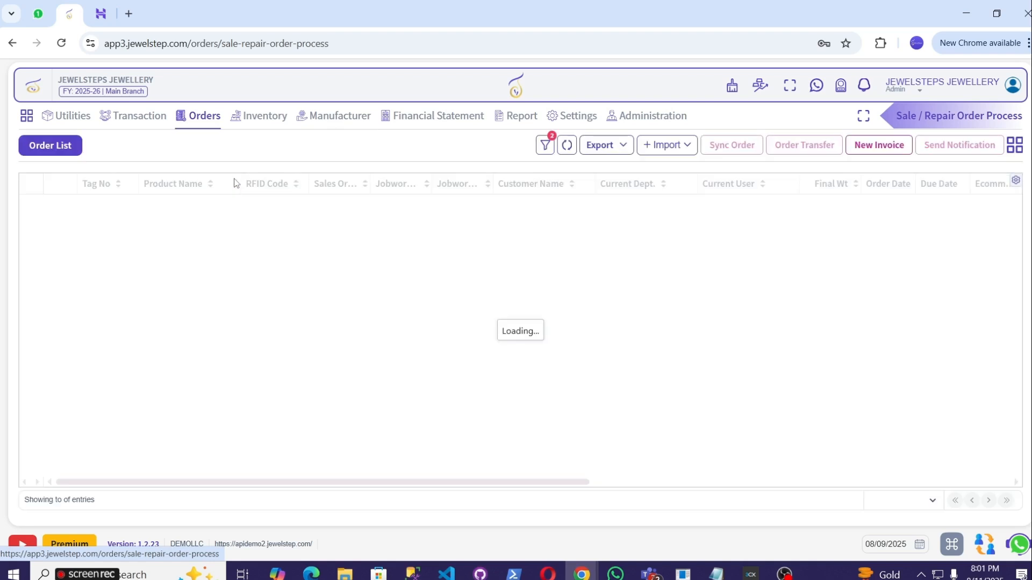
pyautogui.moveTo(319, 482); pyautogui.dragTo(767, 482)
pyautogui.click(977, 207)
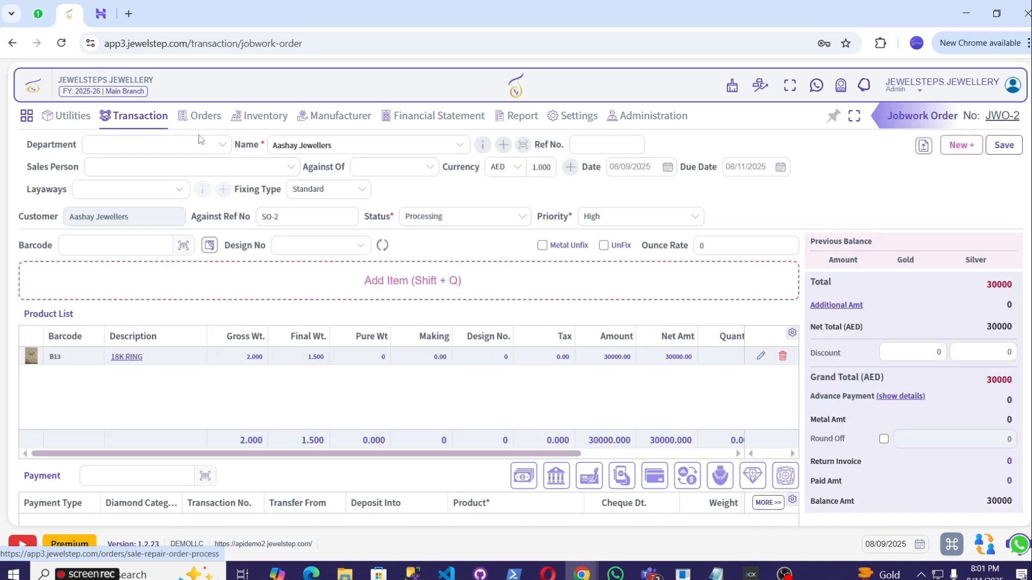
pyautogui.click(201, 146)
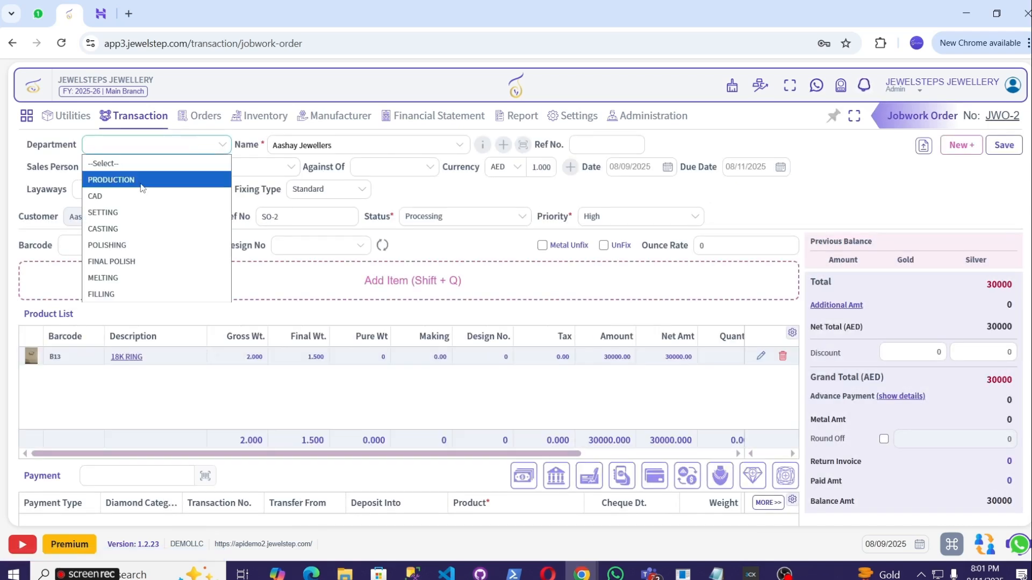
pyautogui.click(142, 181)
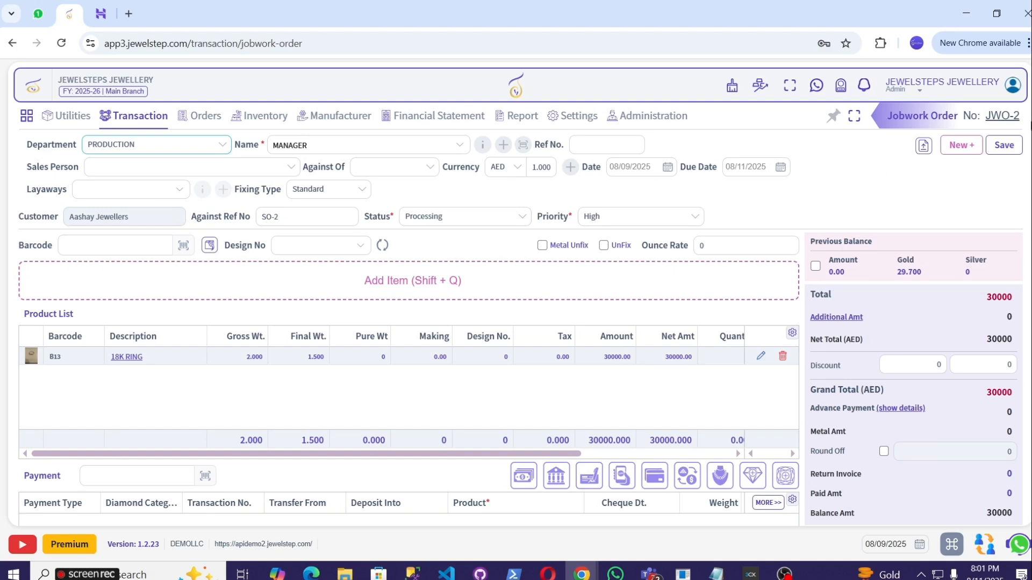
pyautogui.click(1004, 145)
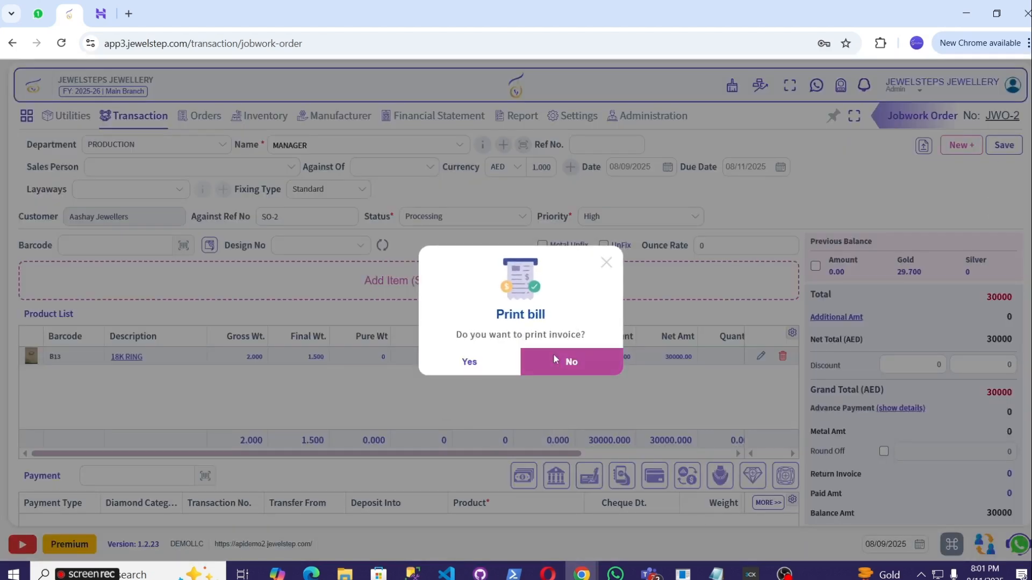
pyautogui.click(556, 359)
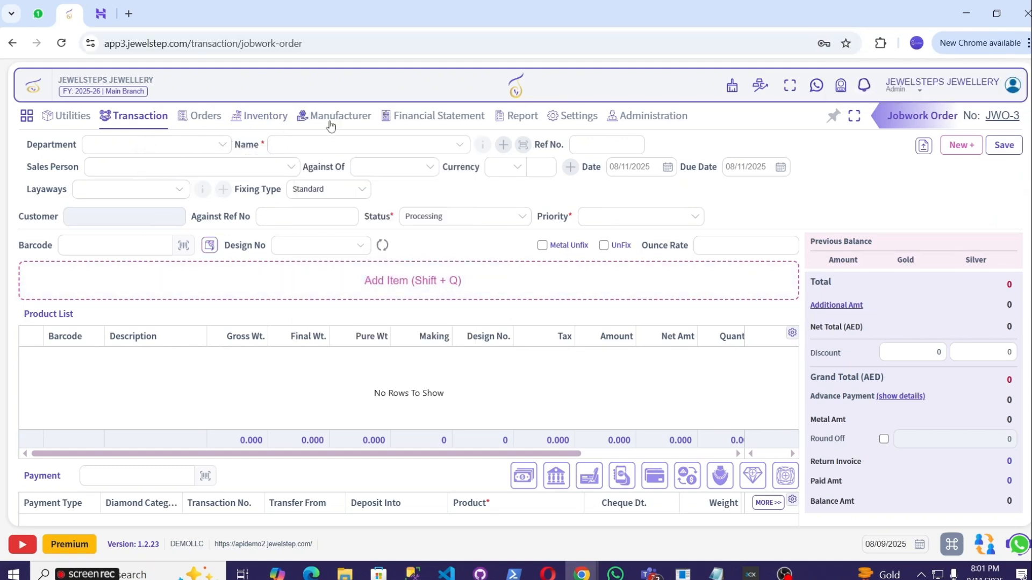
# - Open the Manufacturing Process for the MANAGER of the PRODUCTION department and show the jobs as cards
pyautogui.moveTo(333, 123)
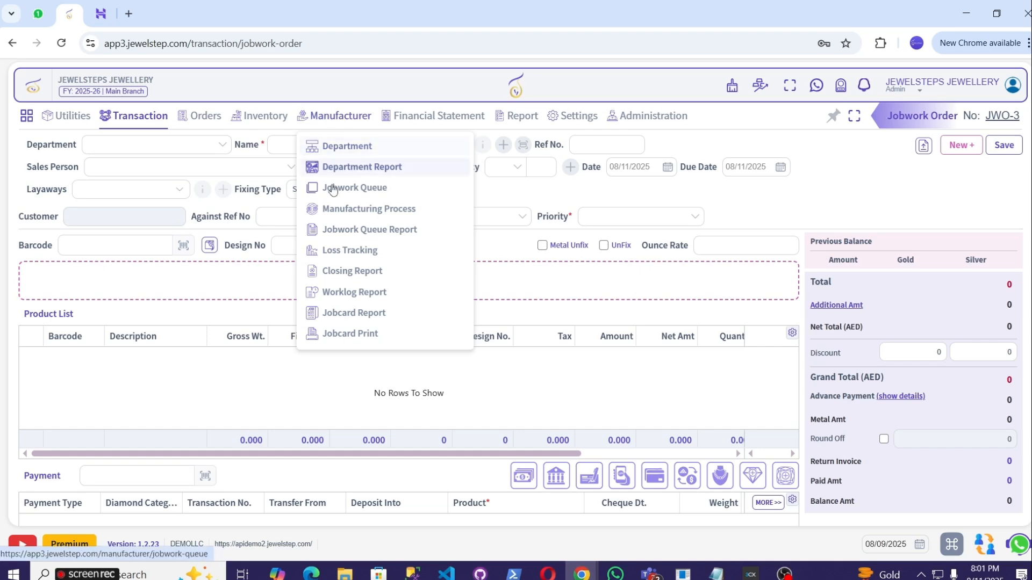
pyautogui.click(330, 210)
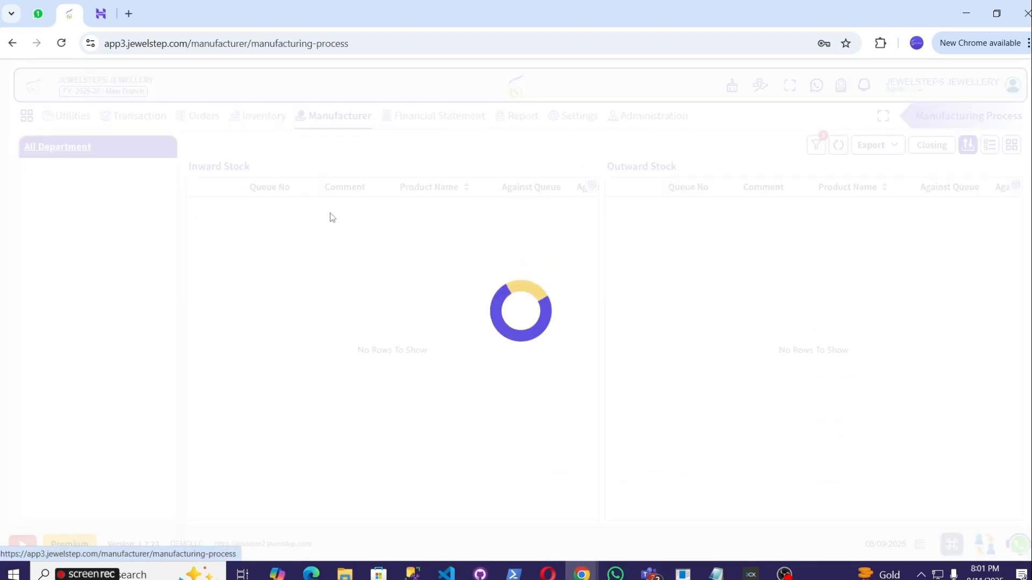
pyautogui.click(65, 170)
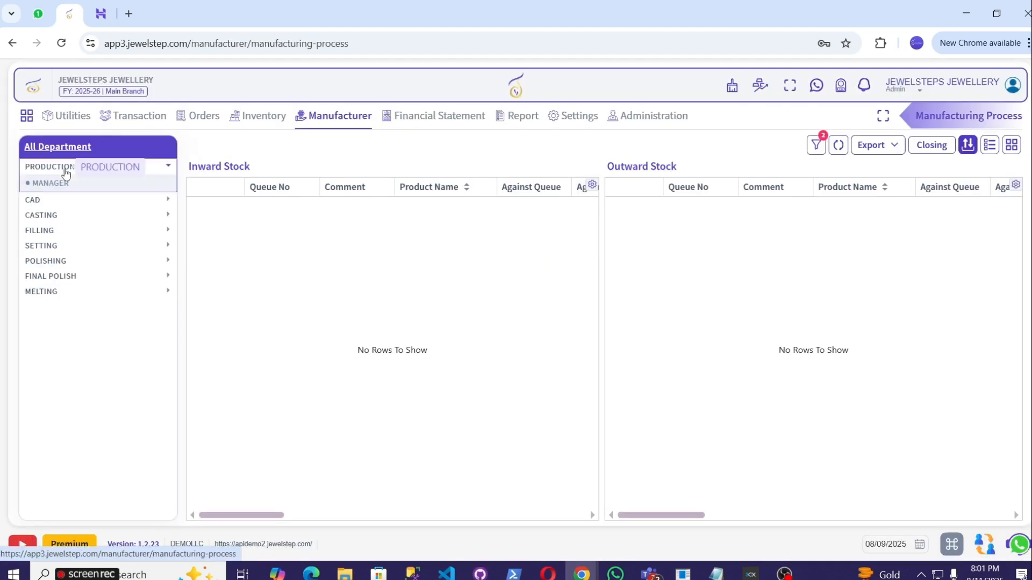
pyautogui.click(52, 184)
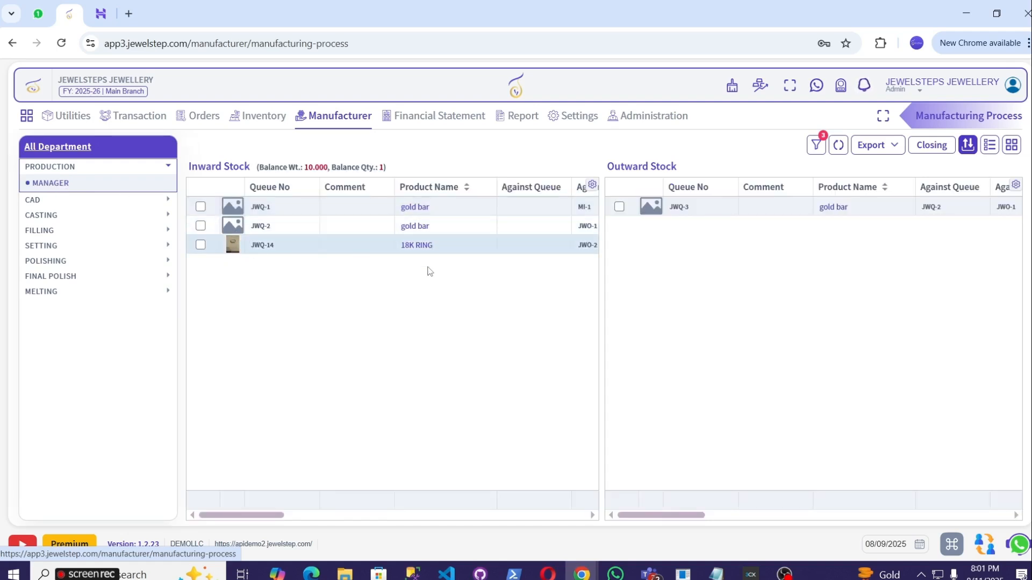
pyautogui.moveTo(280, 515); pyautogui.dragTo(137, 418)
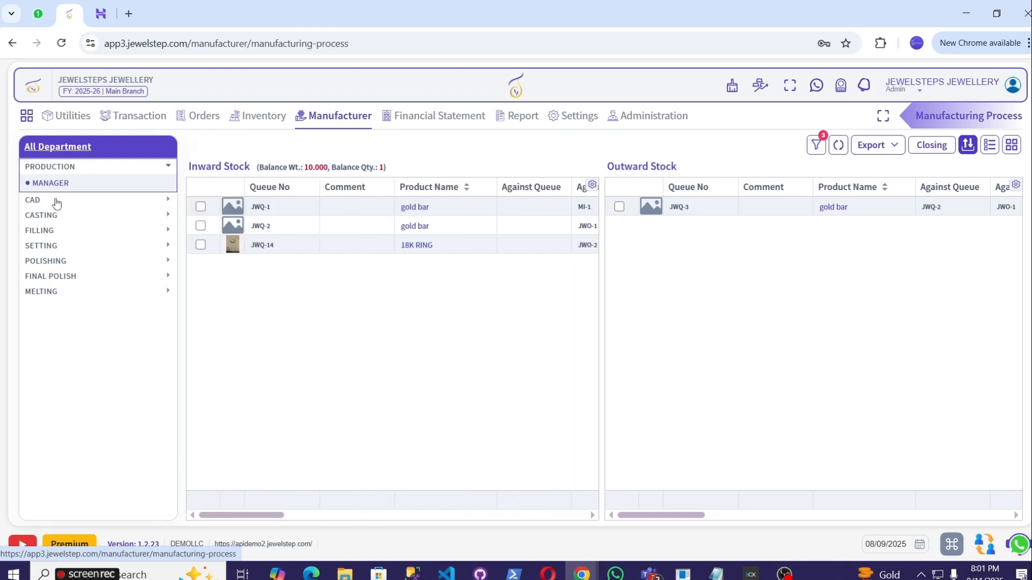
pyautogui.click(1011, 145)
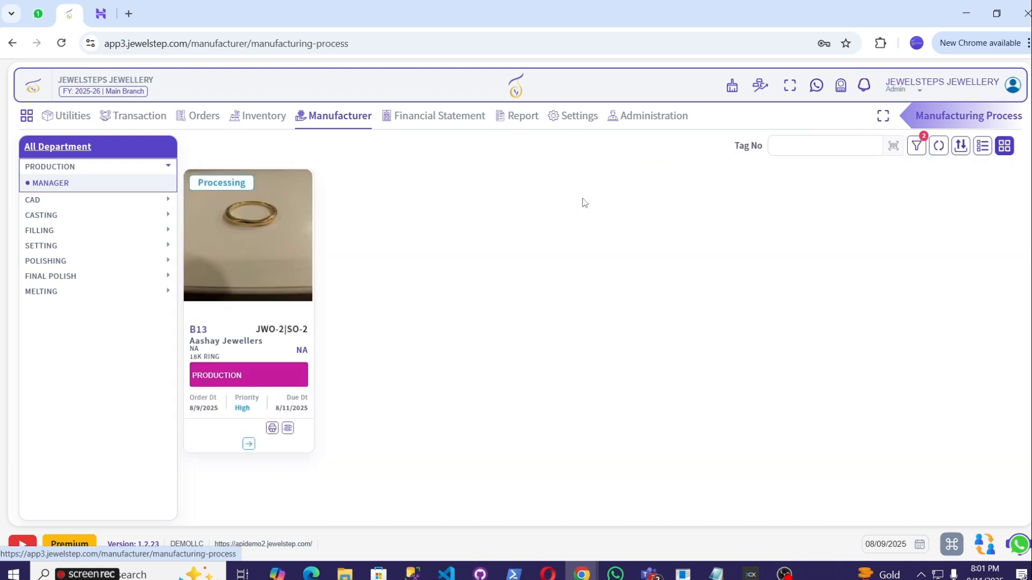
# - Transfer the B13 ring job from PRODUCTION to the CAD department's DESIGNER and save it without printing
pyautogui.moveTo(253, 252)
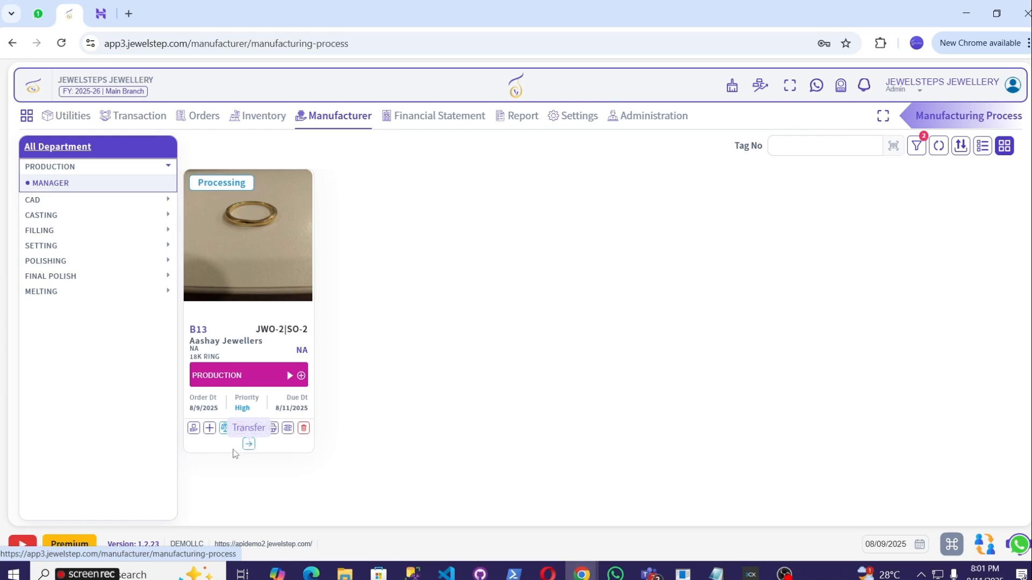
pyautogui.click(249, 444)
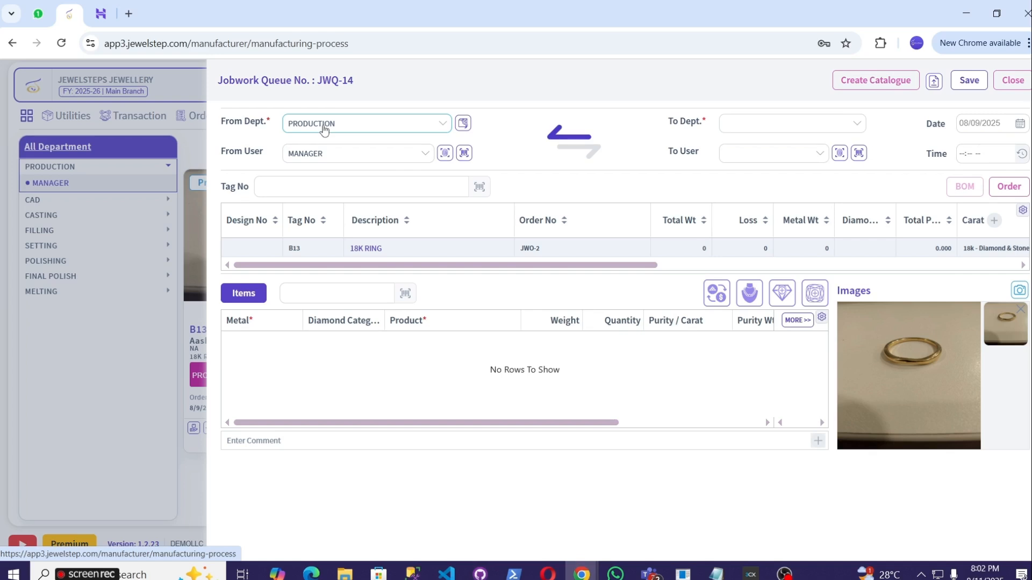
pyautogui.click(758, 130)
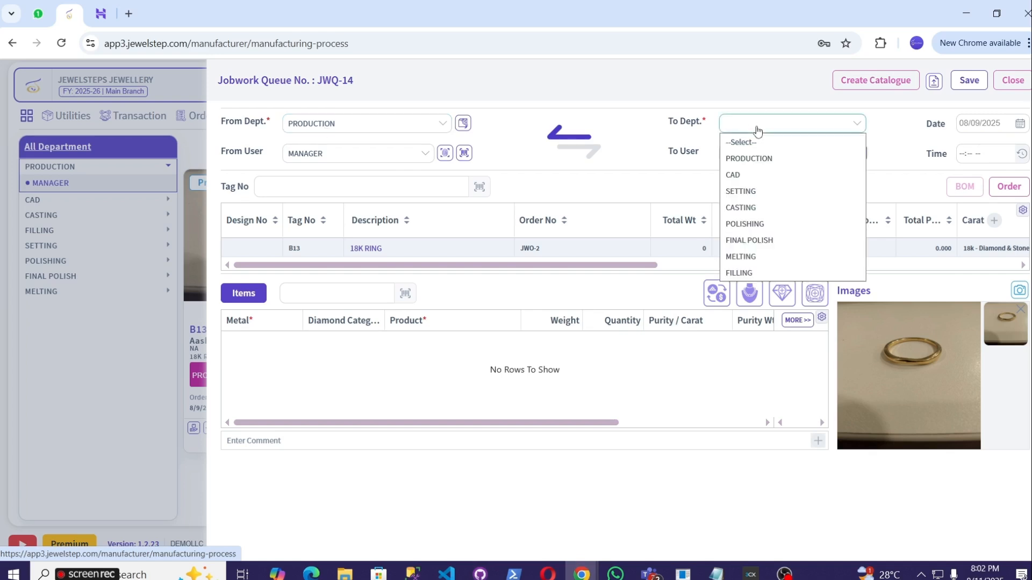
pyautogui.click(738, 175)
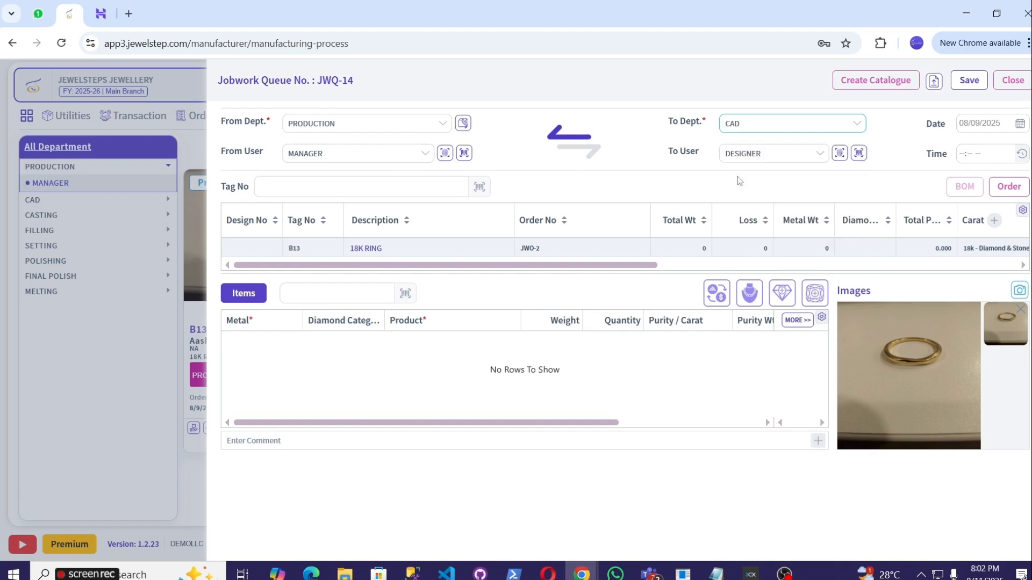
pyautogui.click(969, 82)
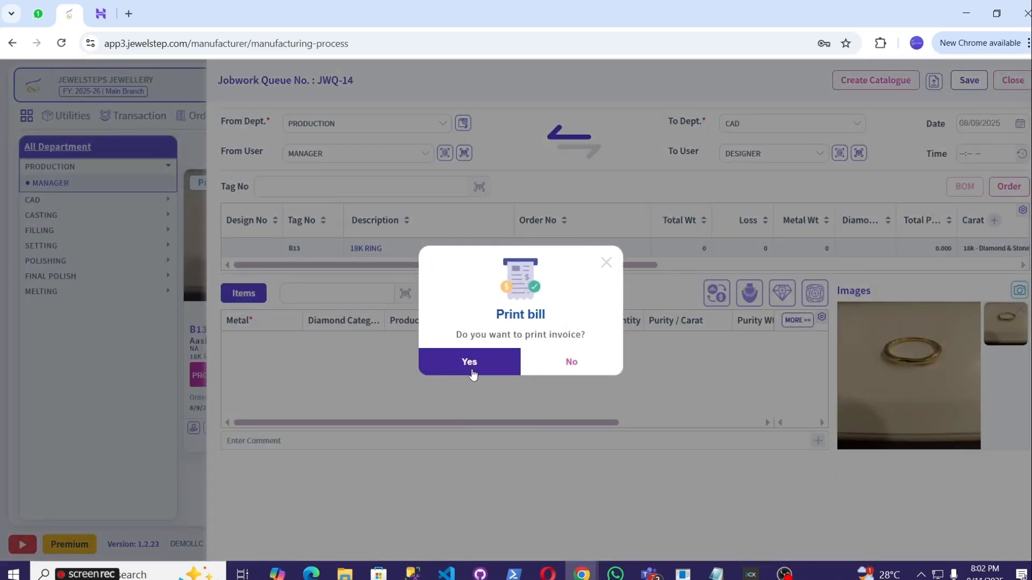
pyautogui.click(607, 372)
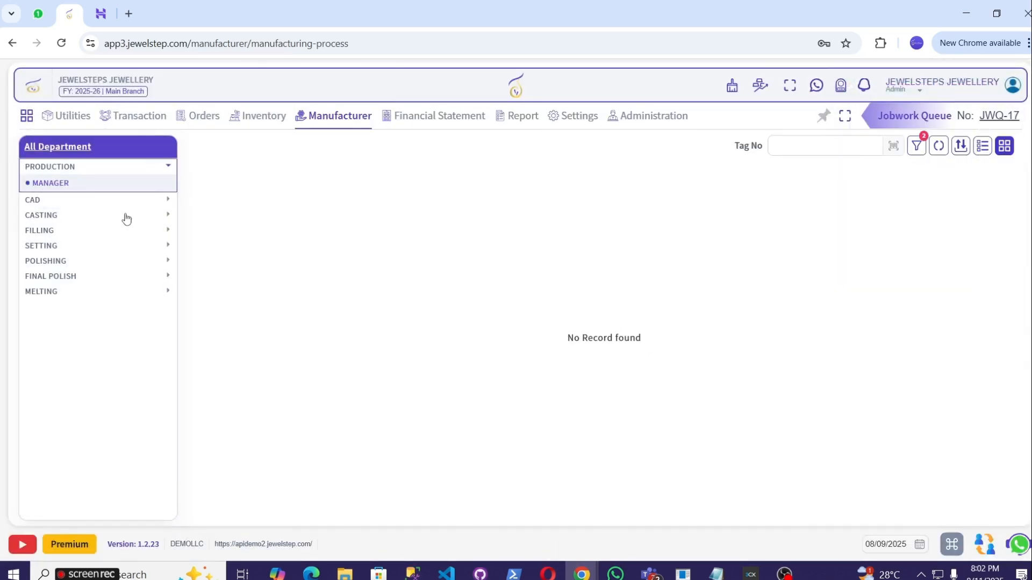
# - Transfer the B13 ring job from the CAD department to CASTING's CRAFTMAN-1 and save it without printing
pyautogui.click(34, 200)
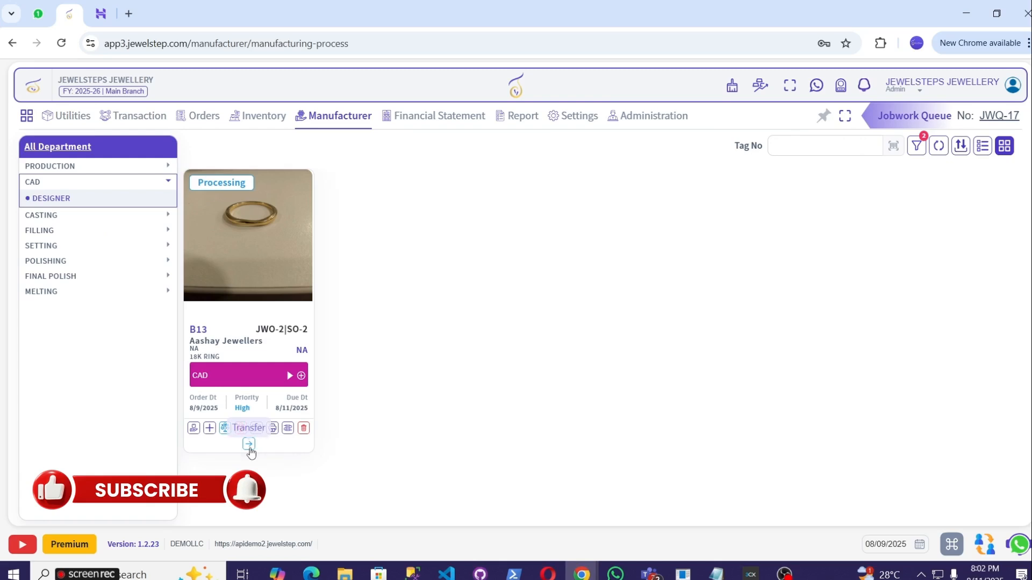
pyautogui.click(249, 444)
pyautogui.click(796, 129)
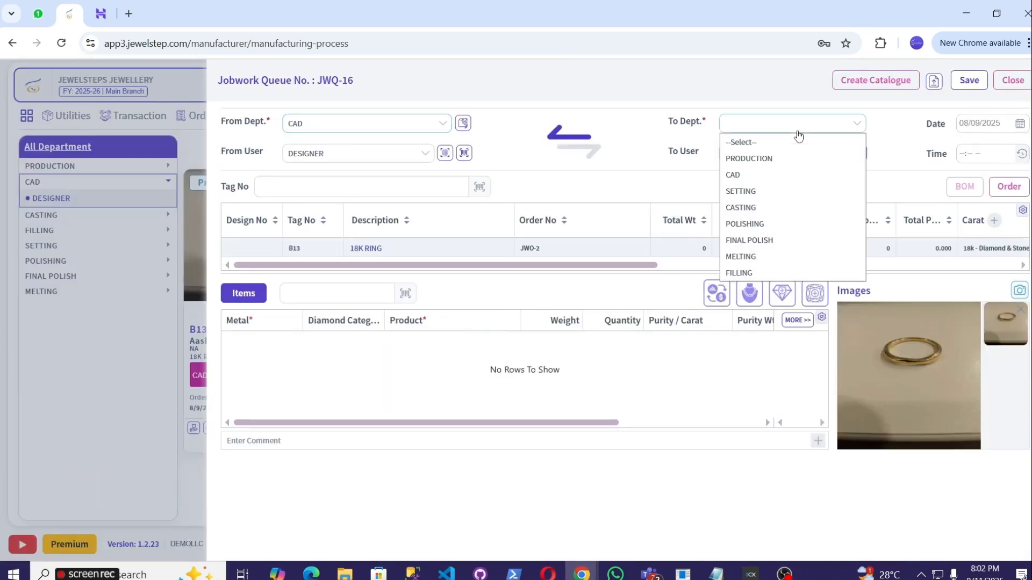
pyautogui.click(744, 208)
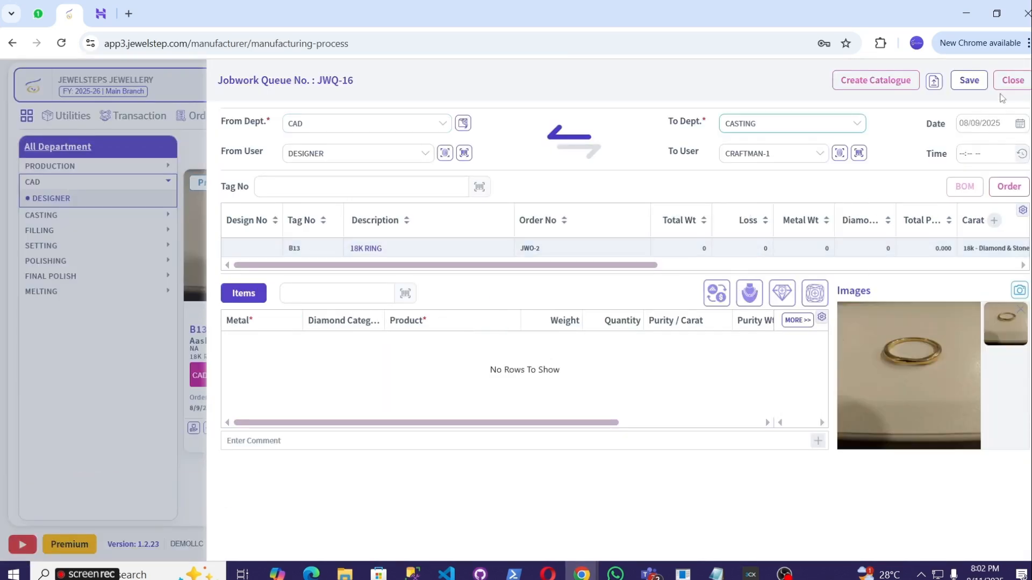
pyautogui.click(965, 87)
pyautogui.click(578, 368)
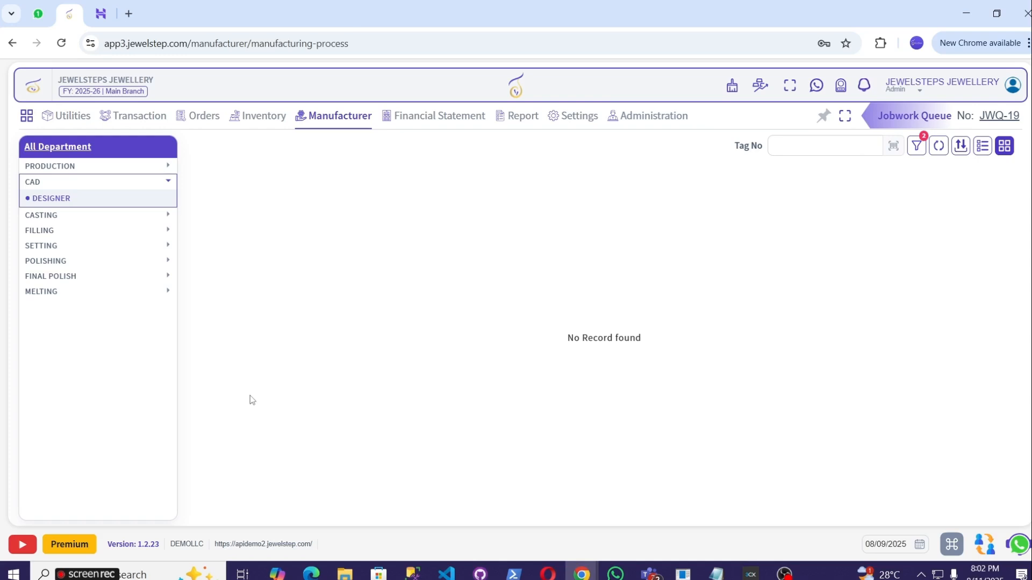
# - Transfer the B13 job from CASTING's CRAFTMAN-1 to FILLING's CRAFT MAN -7 with a loss of 1, and save it without printing
pyautogui.click(42, 215)
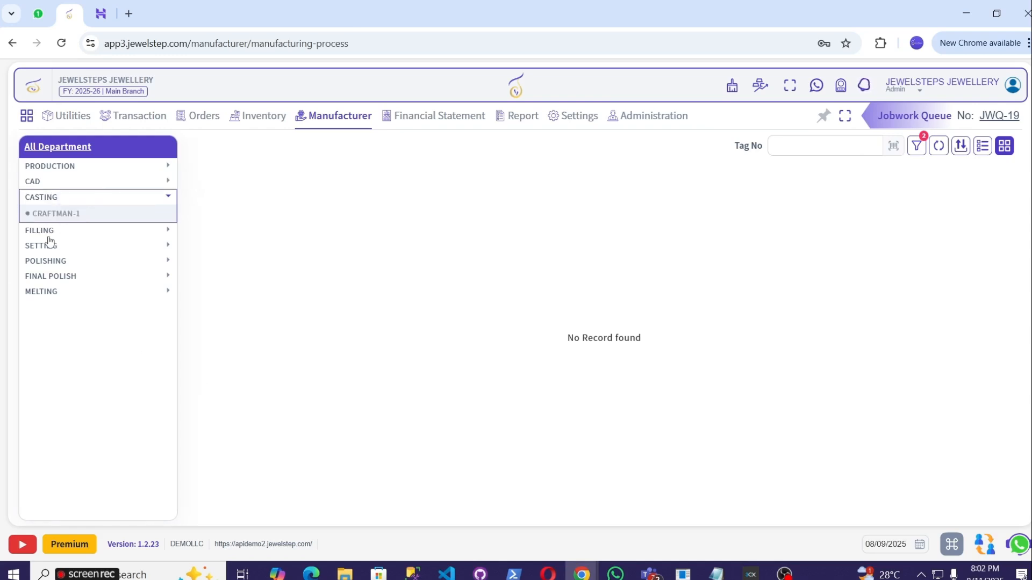
pyautogui.click(48, 218)
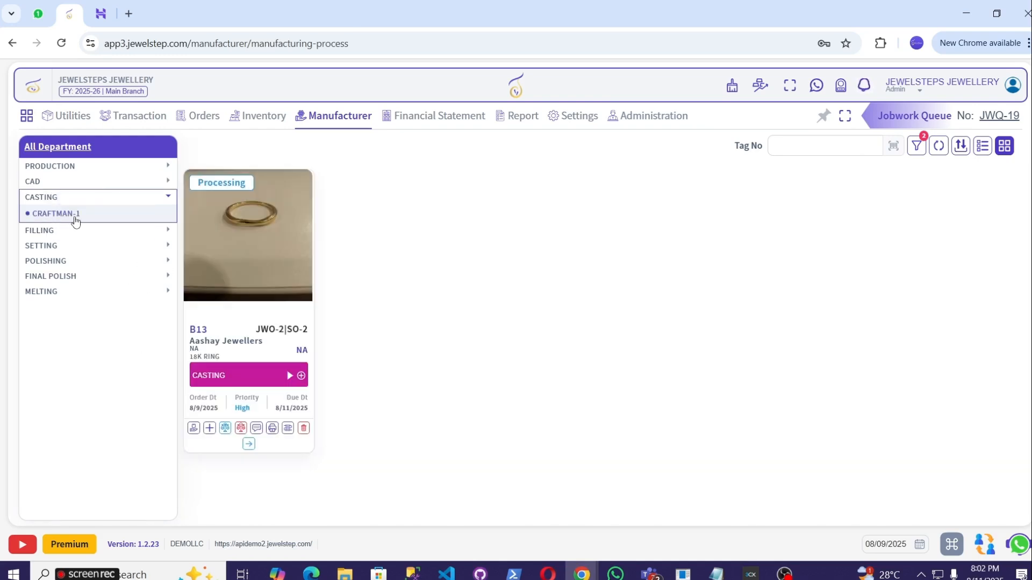
pyautogui.click(248, 445)
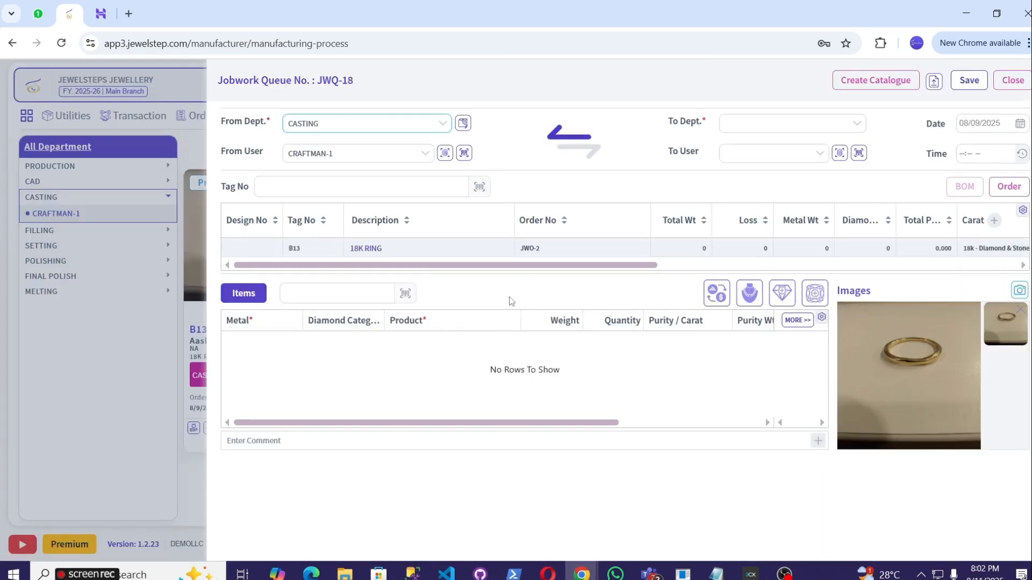
pyautogui.click(836, 130)
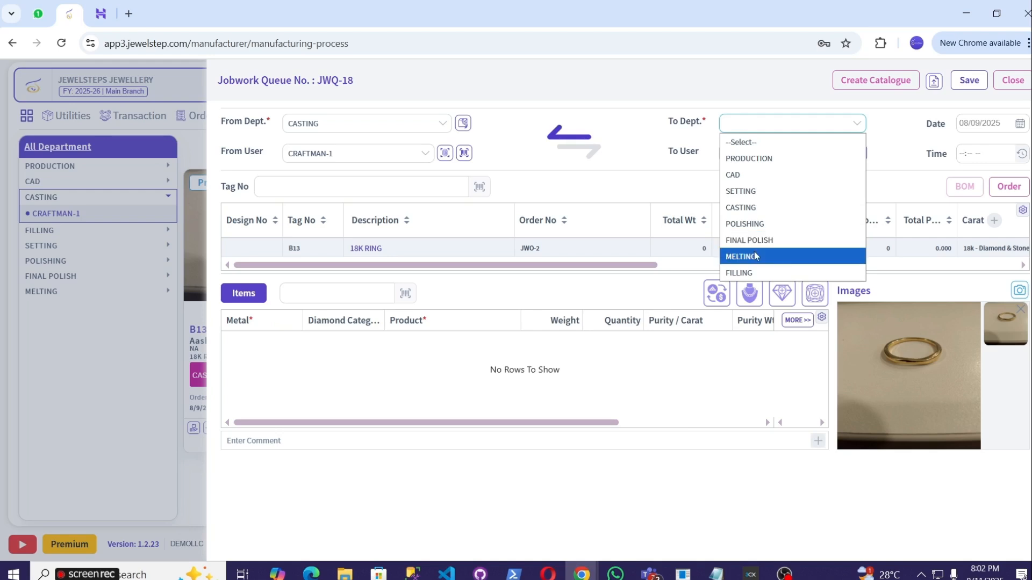
pyautogui.click(755, 273)
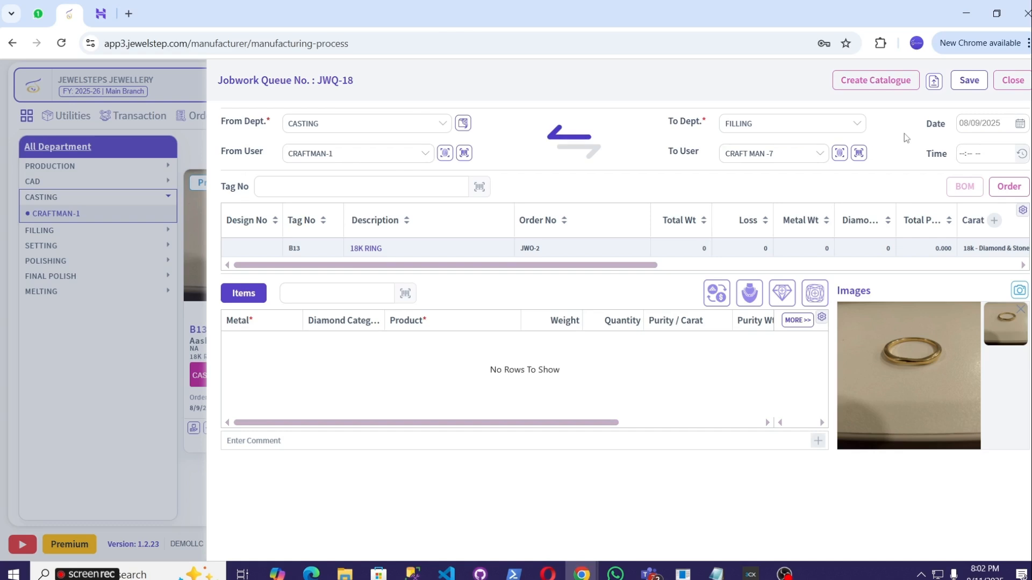
pyautogui.doubleClick(743, 250)
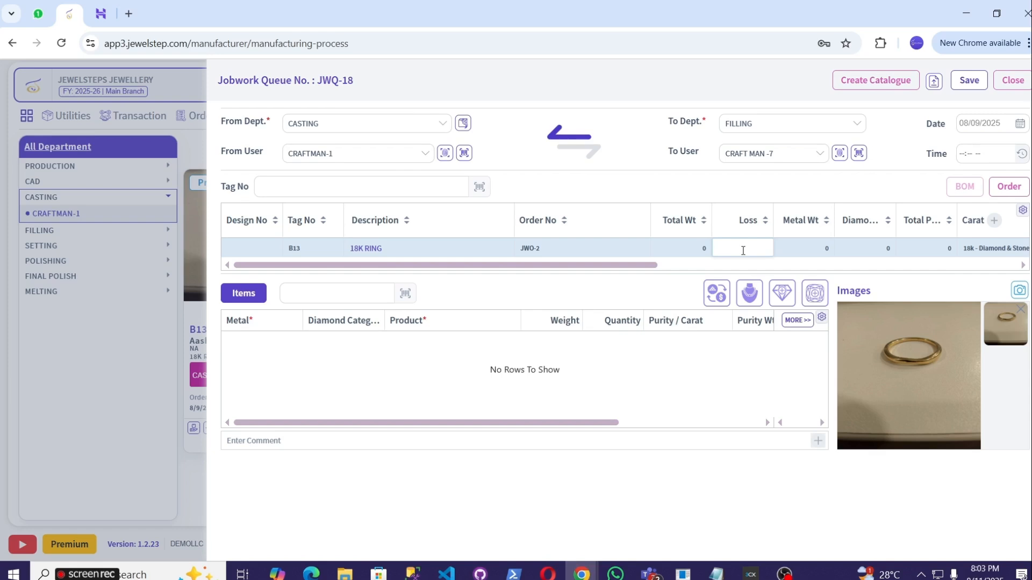
pyautogui.write('1')
pyautogui.press('Tab')
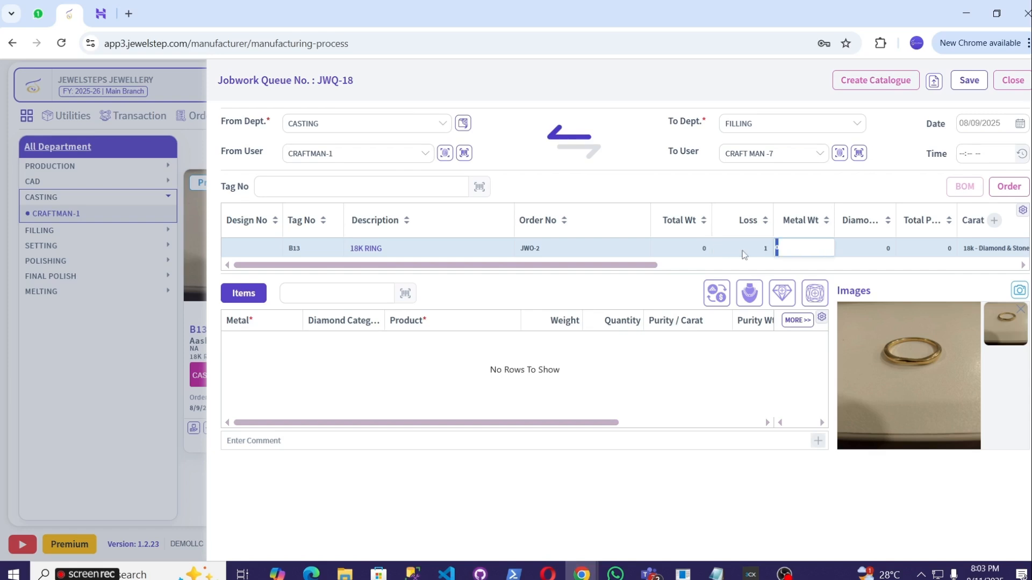
pyautogui.click(970, 80)
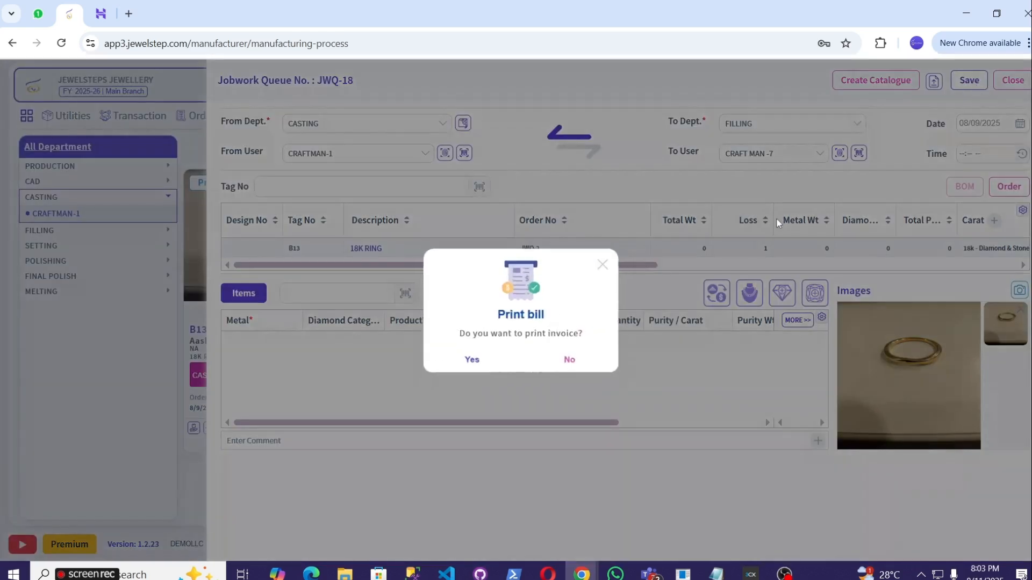
pyautogui.click(588, 372)
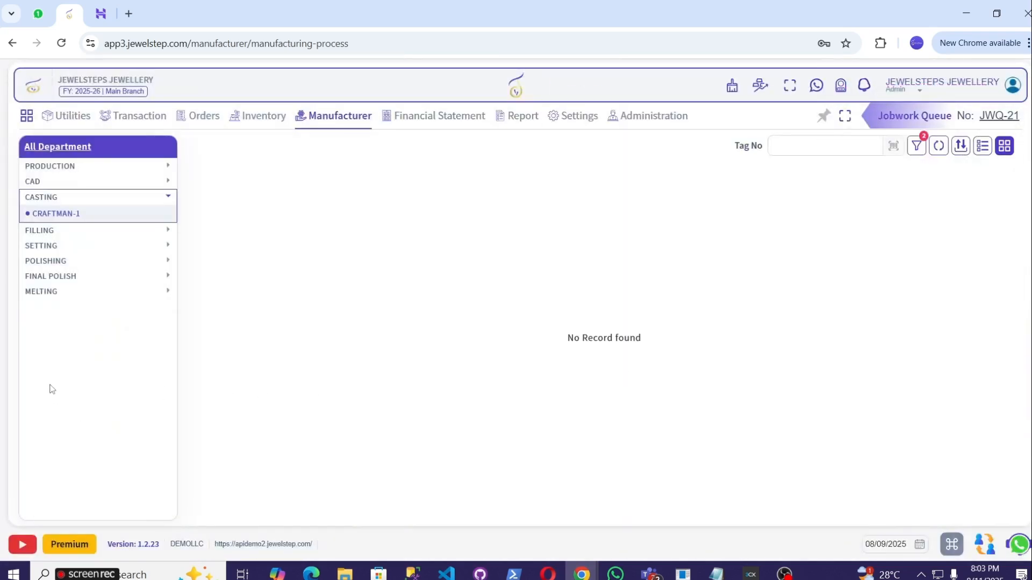
# - Transfer the B13 job from FILLING's CRAFT MAN -7 to FINAL POLISH's CRAFTMAN-1 and save it without printing
pyautogui.click(60, 234)
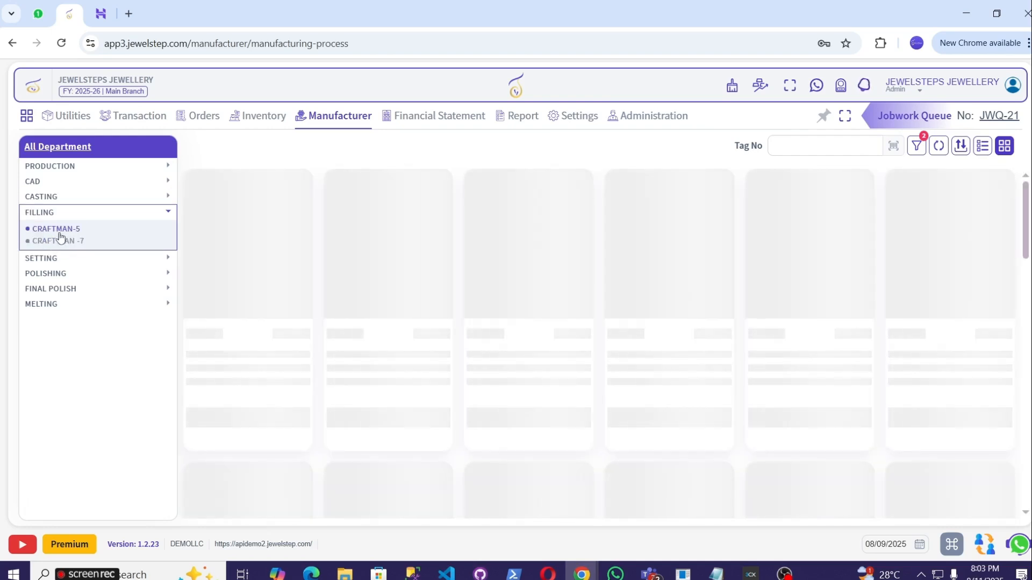
pyautogui.click(58, 242)
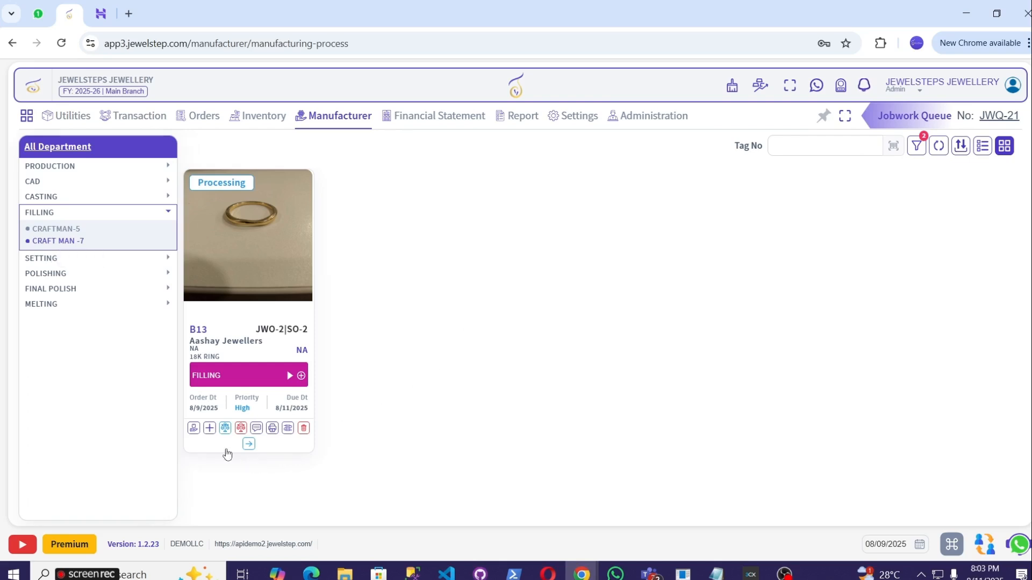
pyautogui.click(240, 437)
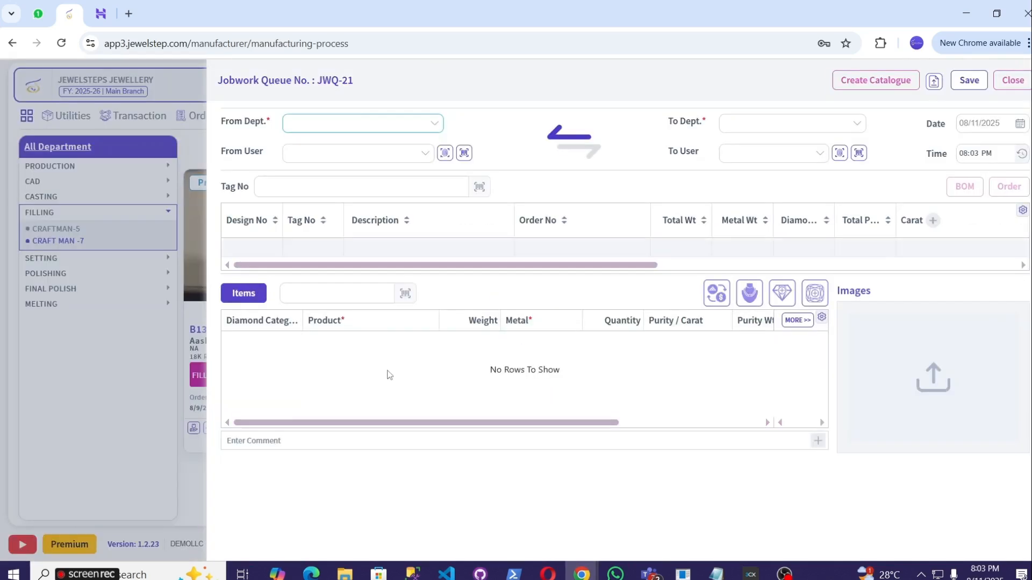
pyautogui.click(776, 132)
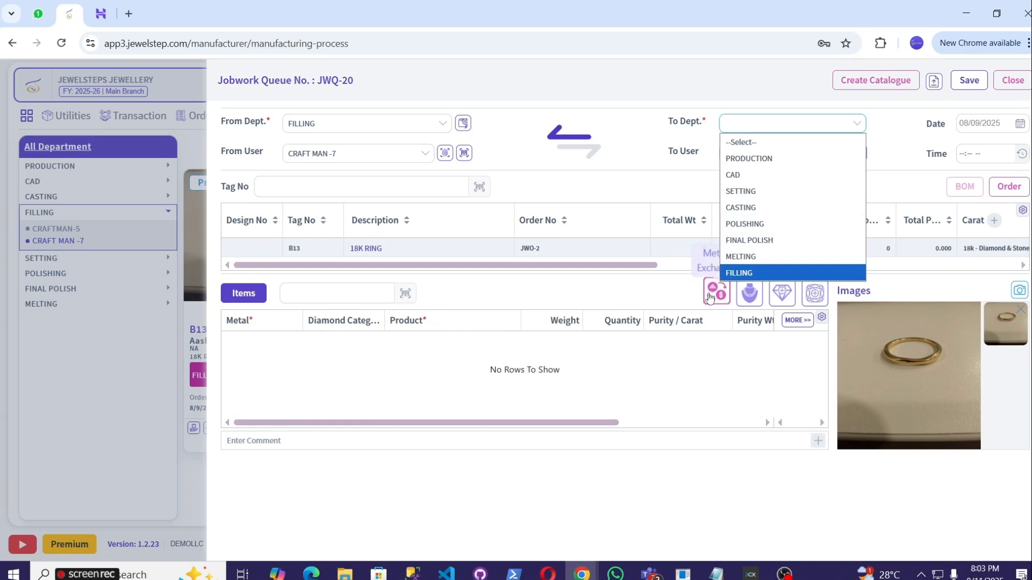
pyautogui.click(731, 238)
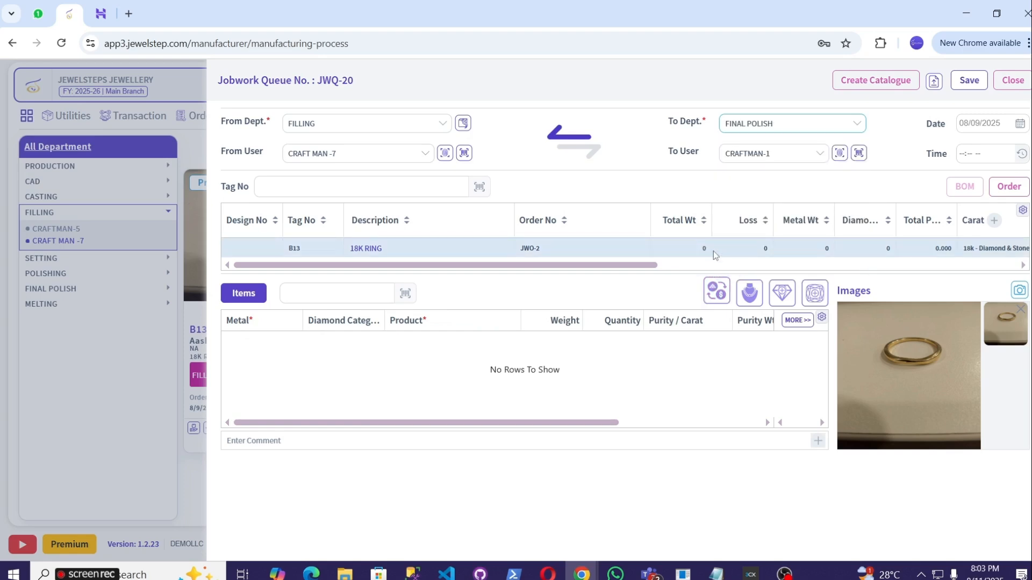
pyautogui.click(969, 80)
pyautogui.click(606, 366)
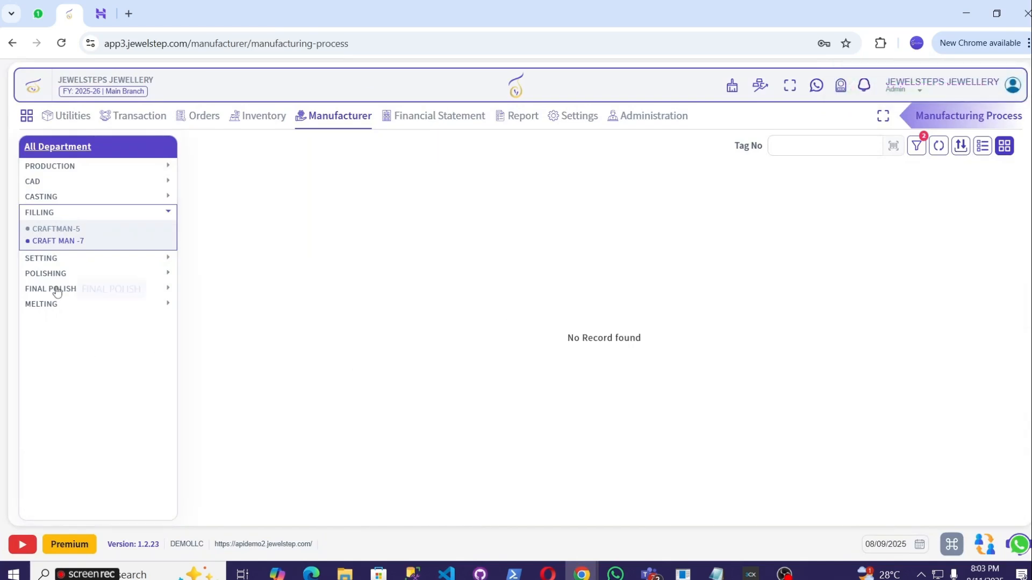
# - Stock in the B13 ring from FINAL POLISH's CRAFTMAN-1 and save its jobwork invoice without printing
pyautogui.click(52, 291)
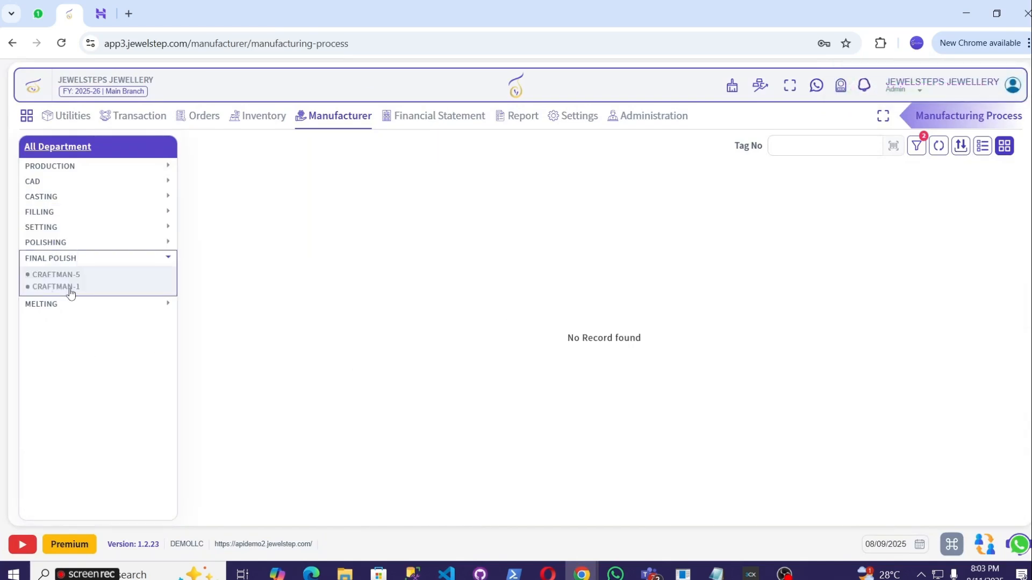
pyautogui.click(70, 288)
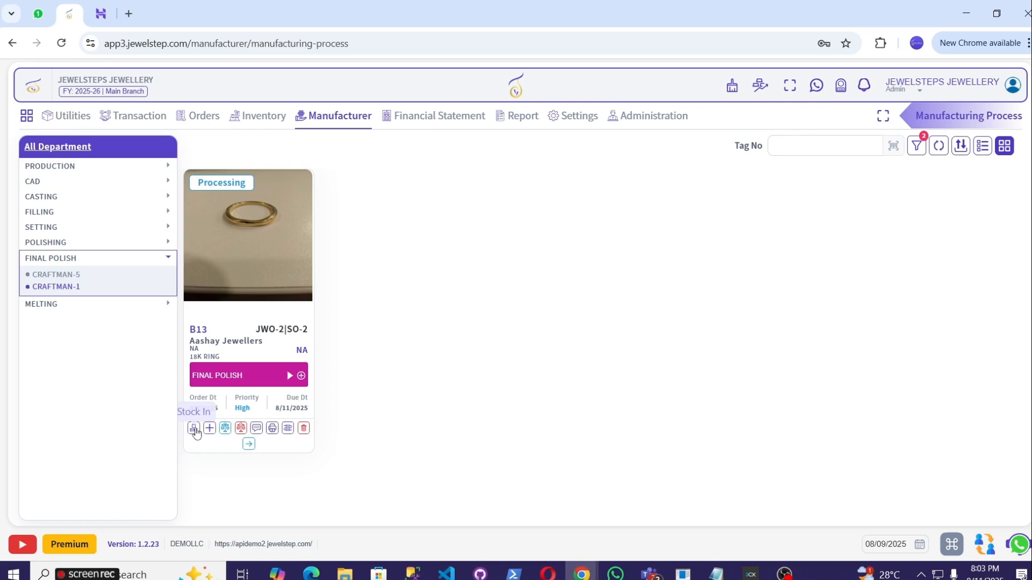
pyautogui.click(195, 429)
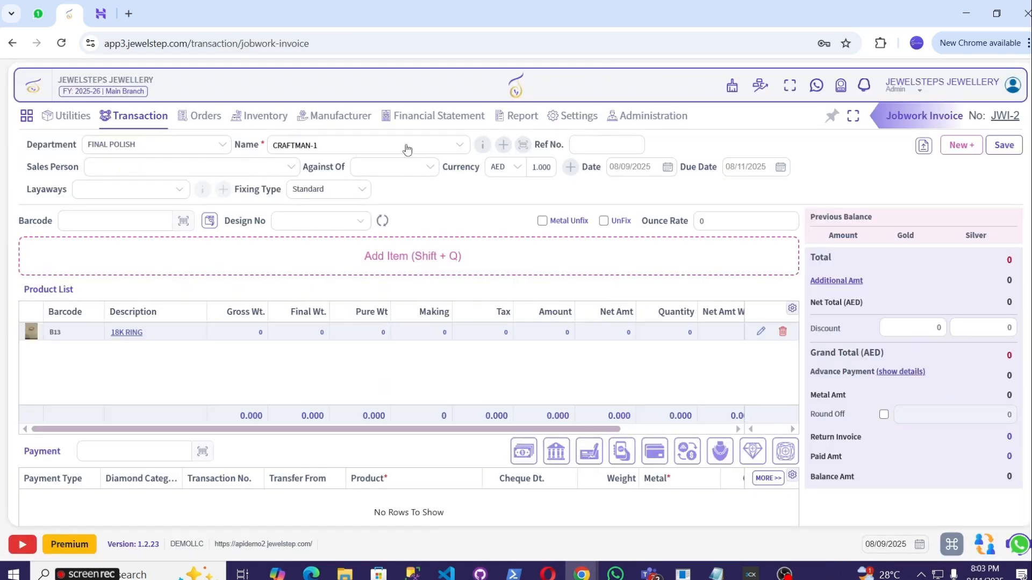
pyautogui.click(1004, 145)
pyautogui.click(584, 369)
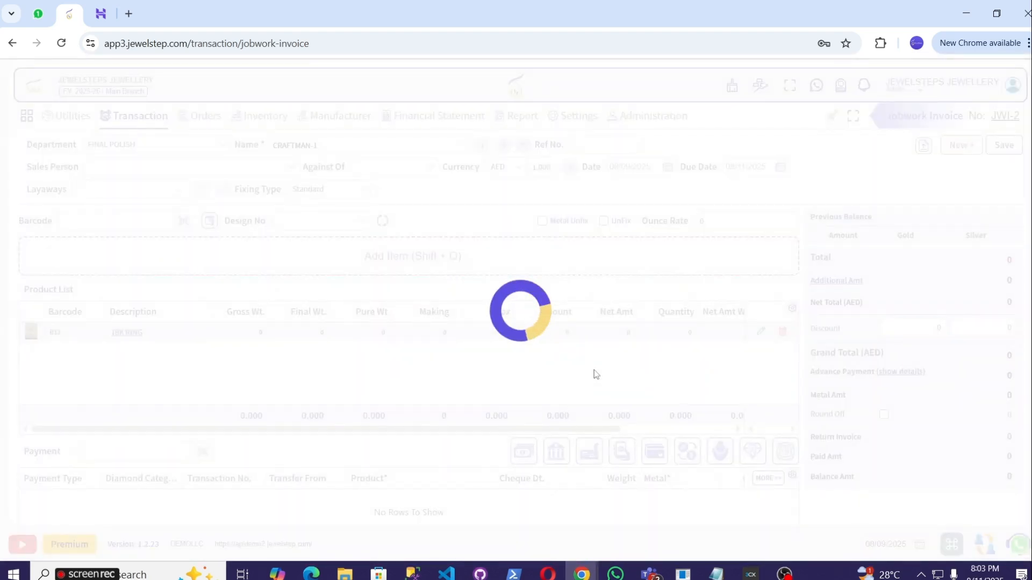
pyautogui.moveTo(525, 115)
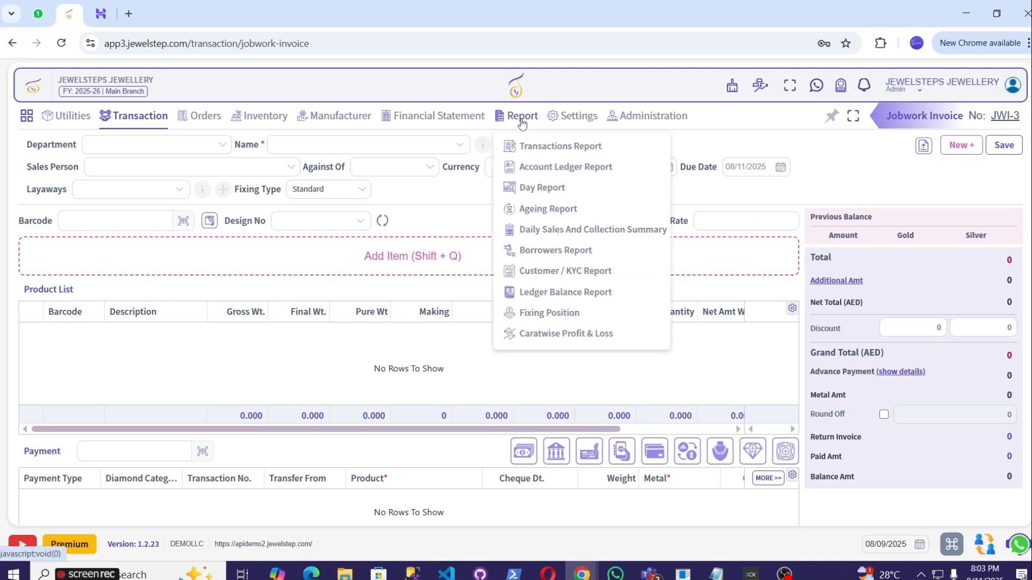
pyautogui.click(534, 145)
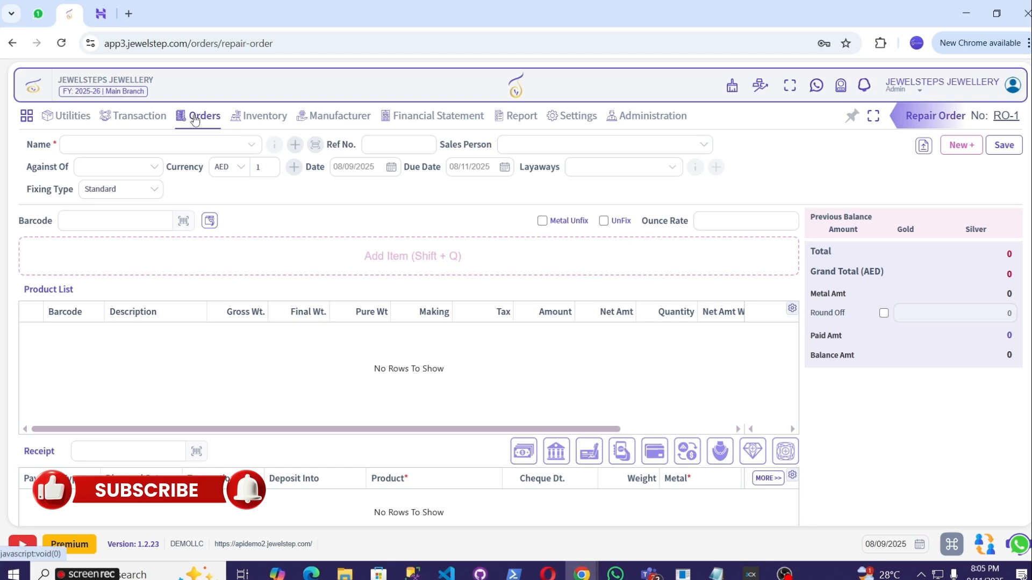
# - Review the B13 order in Sale / Repair Order Process, including the ring's image and the order status
pyautogui.moveTo(195, 121)
pyautogui.click(211, 192)
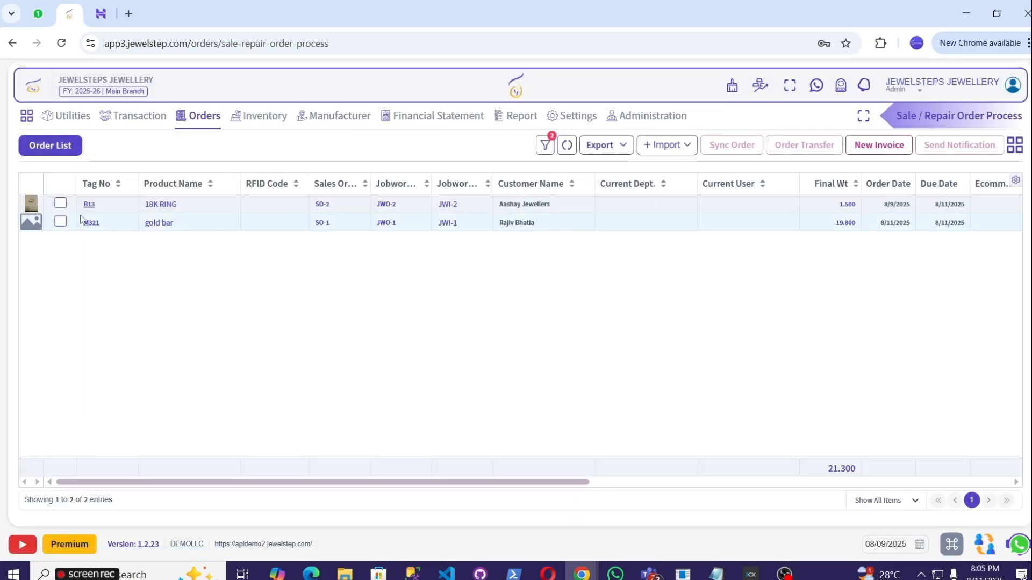
pyautogui.click(31, 205)
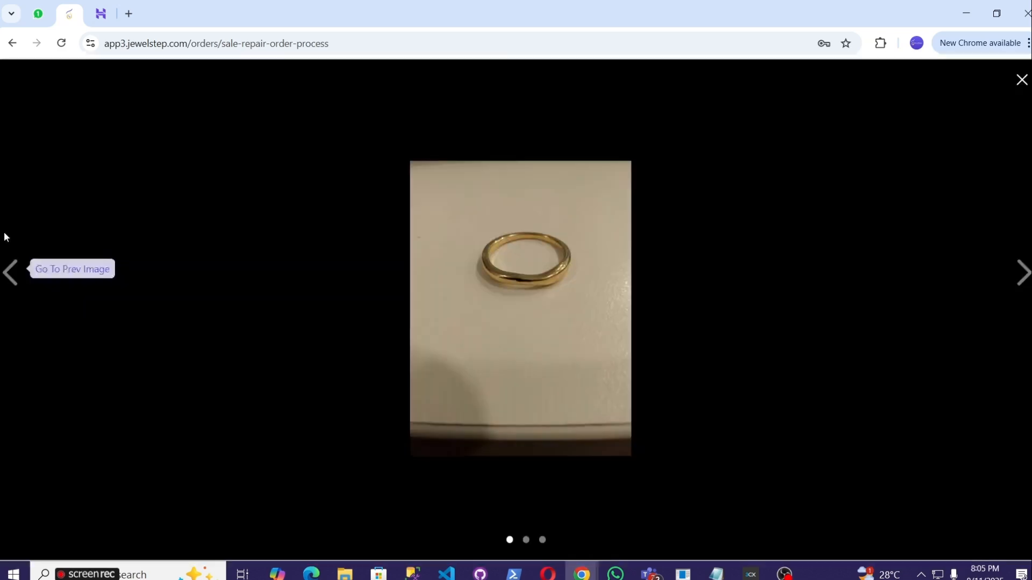
pyautogui.click(1022, 81)
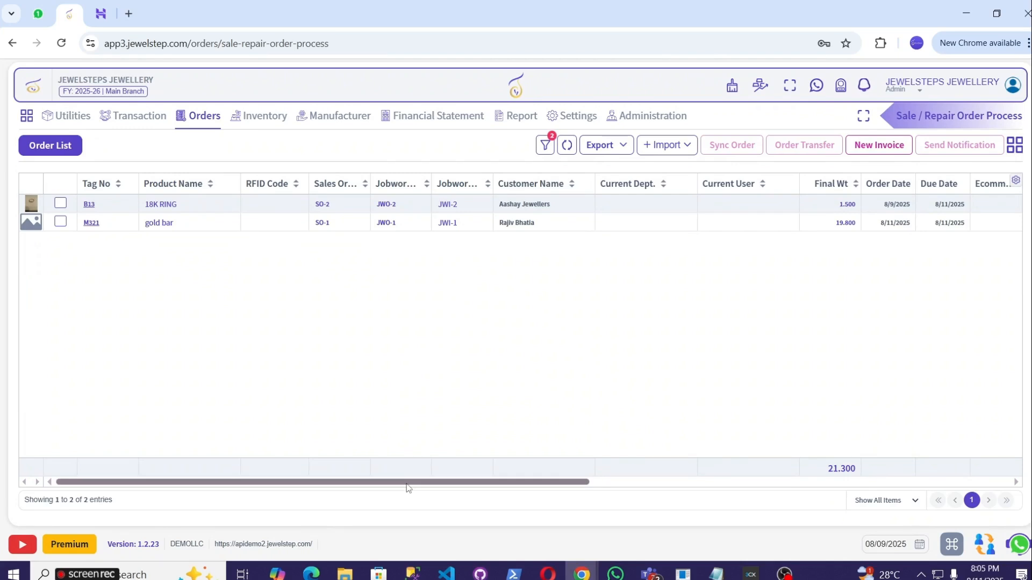
pyautogui.moveTo(407, 485); pyautogui.dragTo(887, 440)
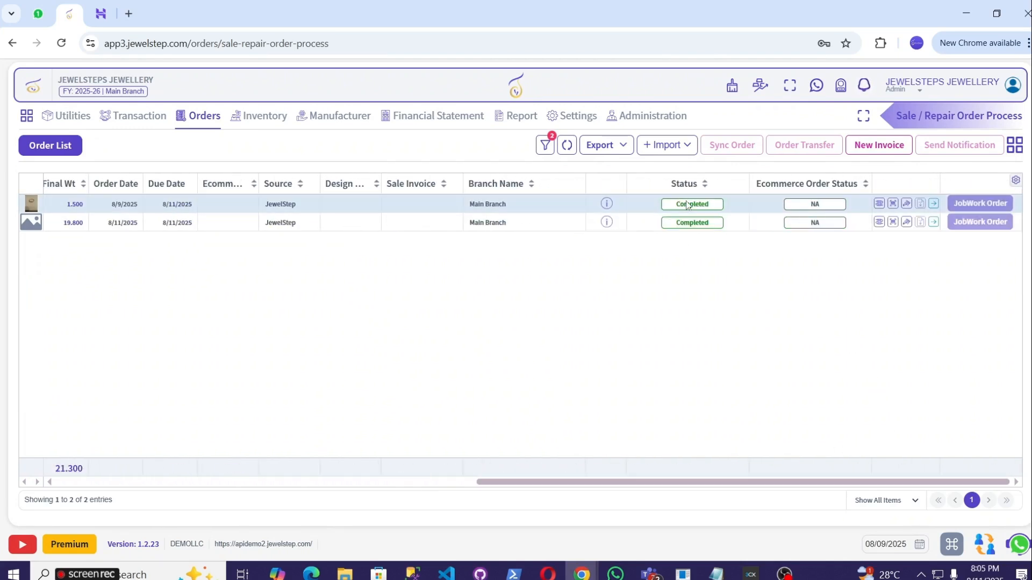
pyautogui.moveTo(695, 483); pyautogui.dragTo(101, 433)
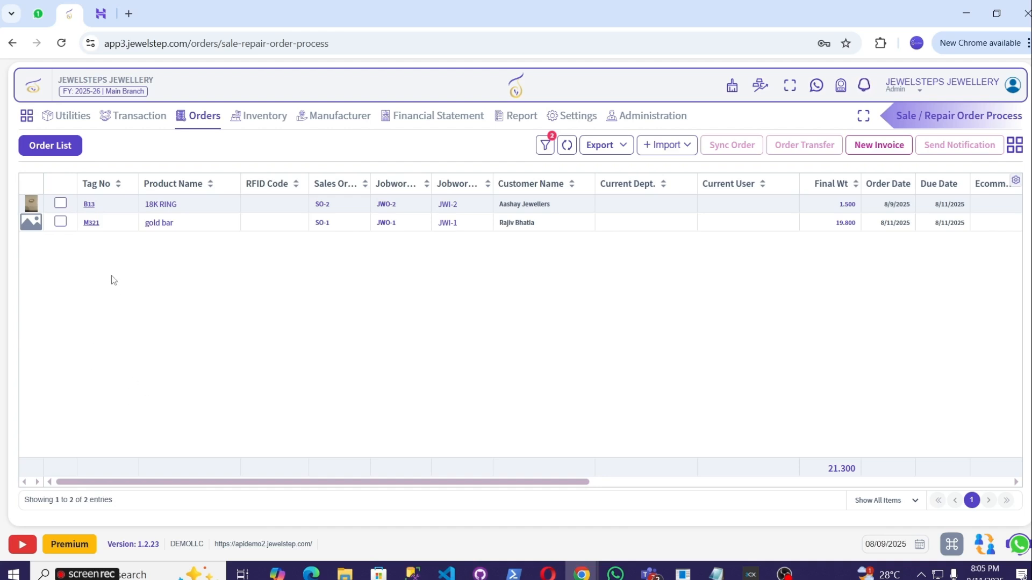
# - Open the B13 job card, review its department flow in the print preview and close the preview
pyautogui.click(89, 206)
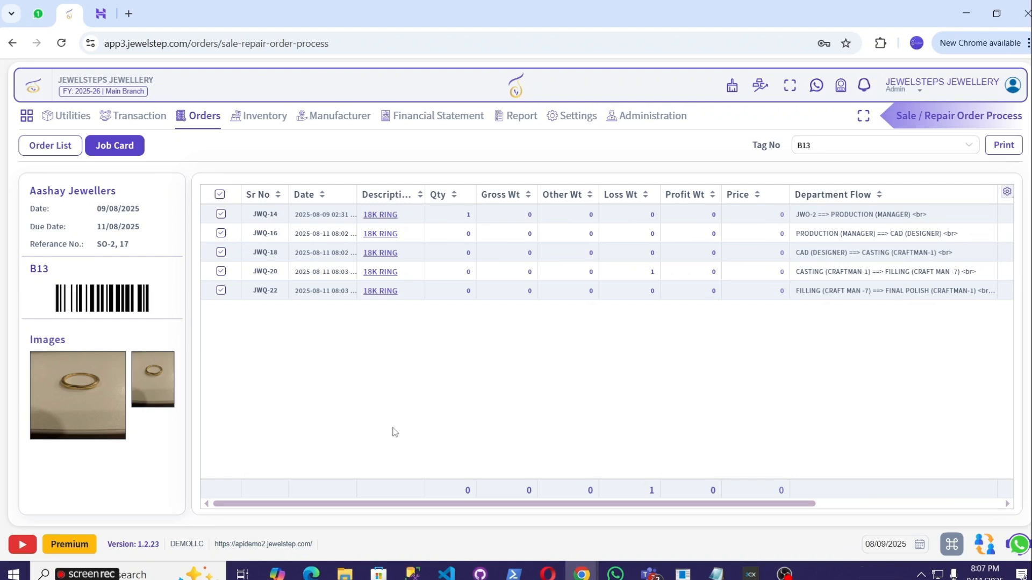
pyautogui.click(1003, 146)
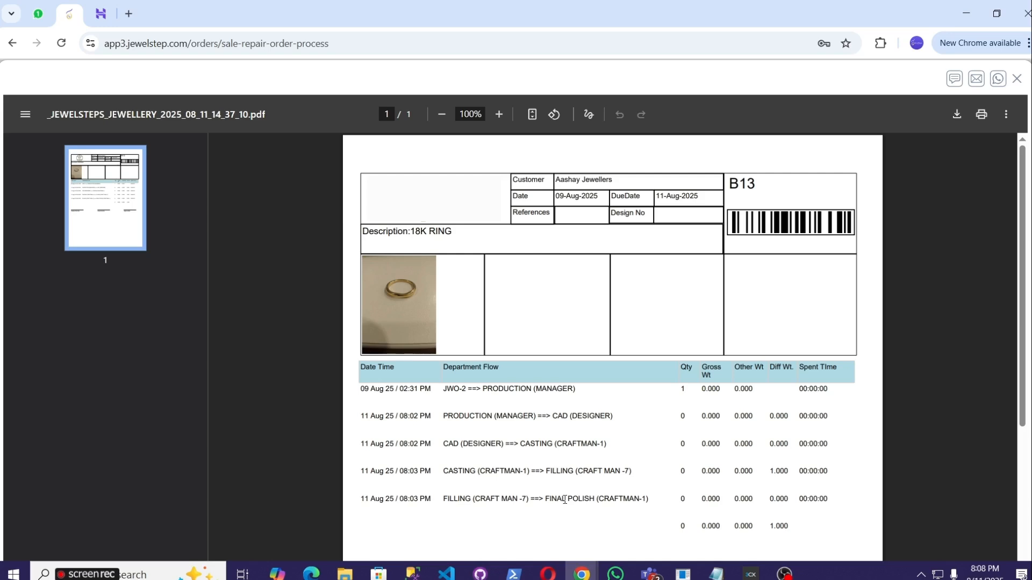
pyautogui.scroll(-5, 789, 417)
pyautogui.scroll(5, 788, 418)
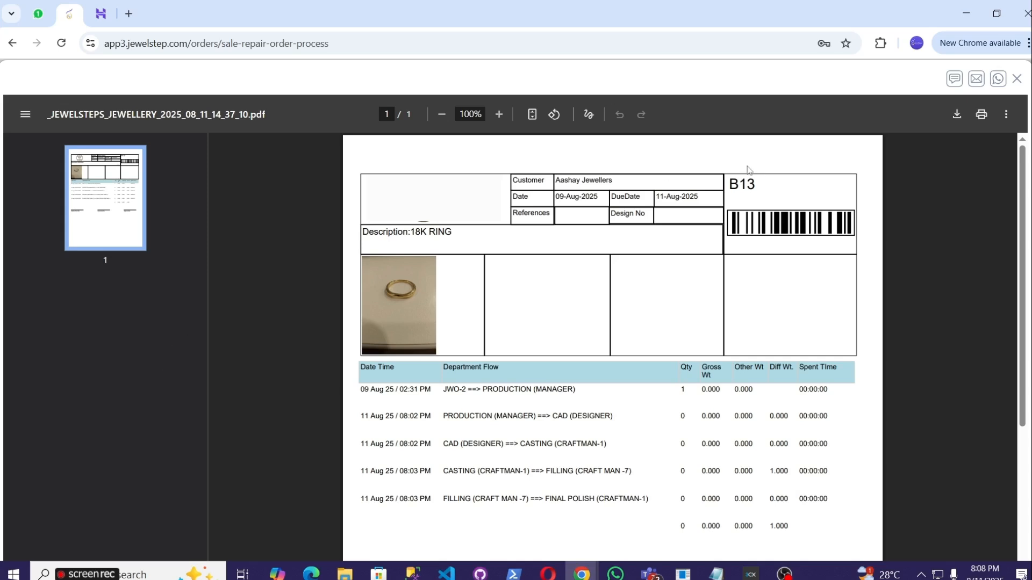
pyautogui.click(1017, 78)
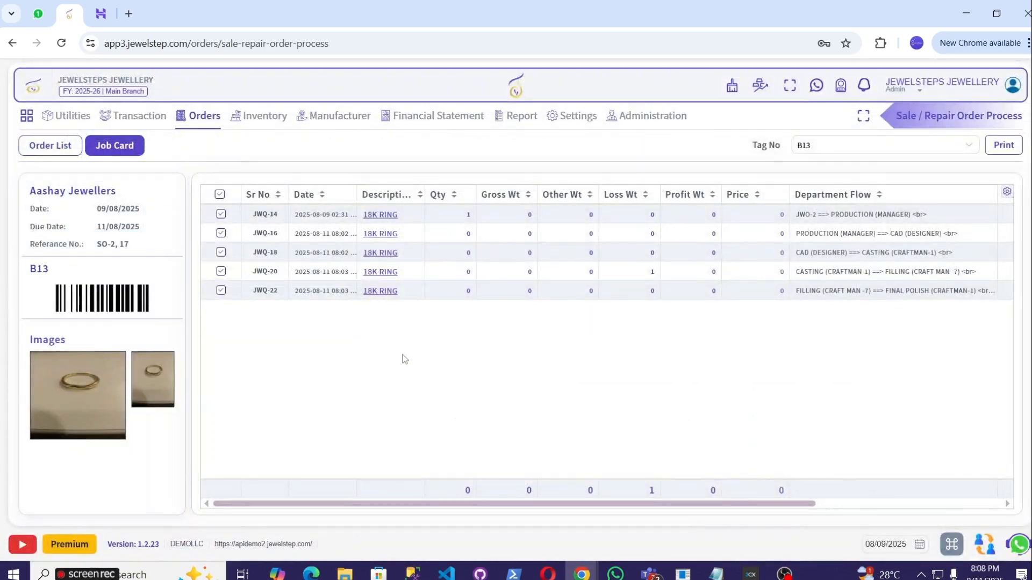